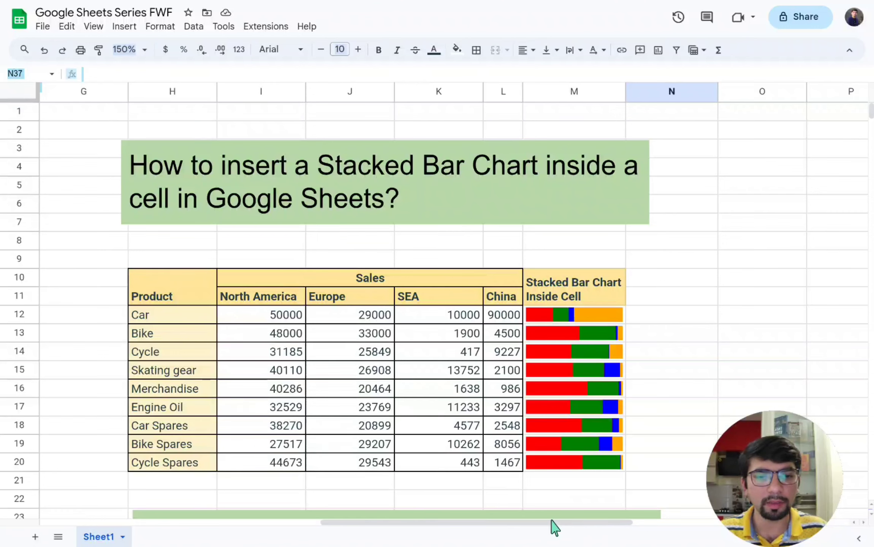
# Look over the progress bar, stacked bar chart and column chart examples on the sheet
pyautogui.moveTo(551, 523); pyautogui.dragTo(300, 513)
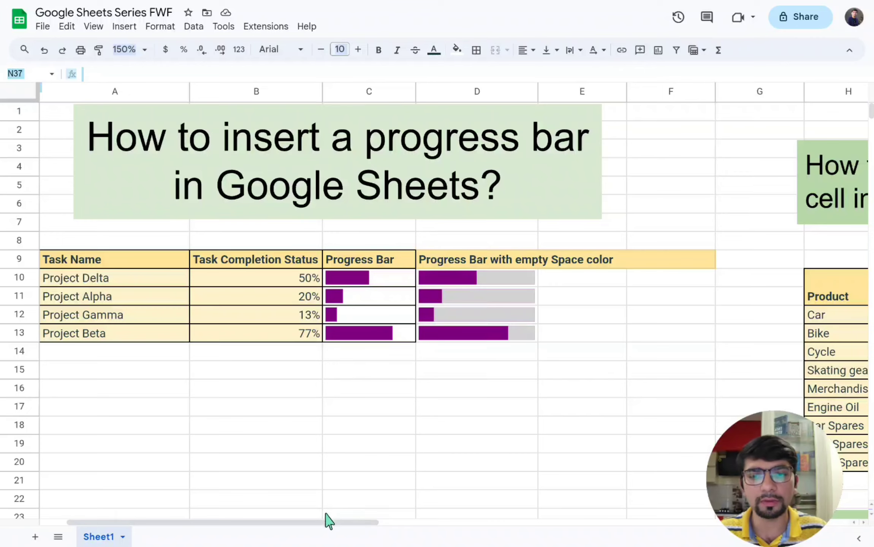
pyautogui.moveTo(320, 523); pyautogui.dragTo(545, 523)
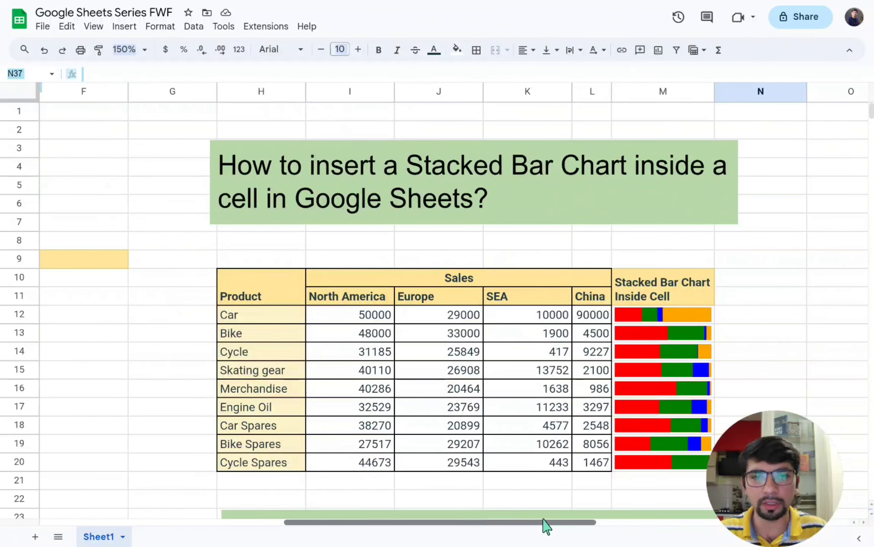
pyautogui.scroll(-10, 559, 419)
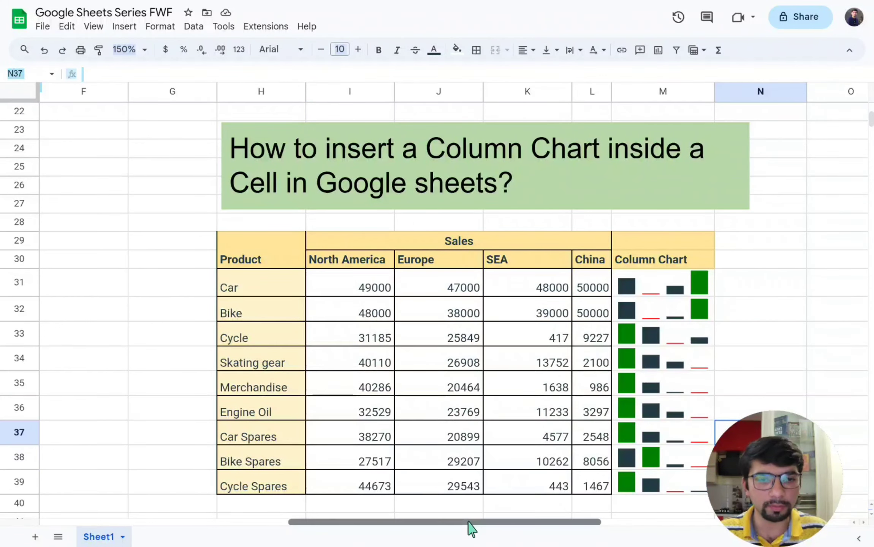
pyautogui.moveTo(470, 523); pyautogui.dragTo(487, 523)
pyautogui.click(350, 283)
pyautogui.click(671, 309)
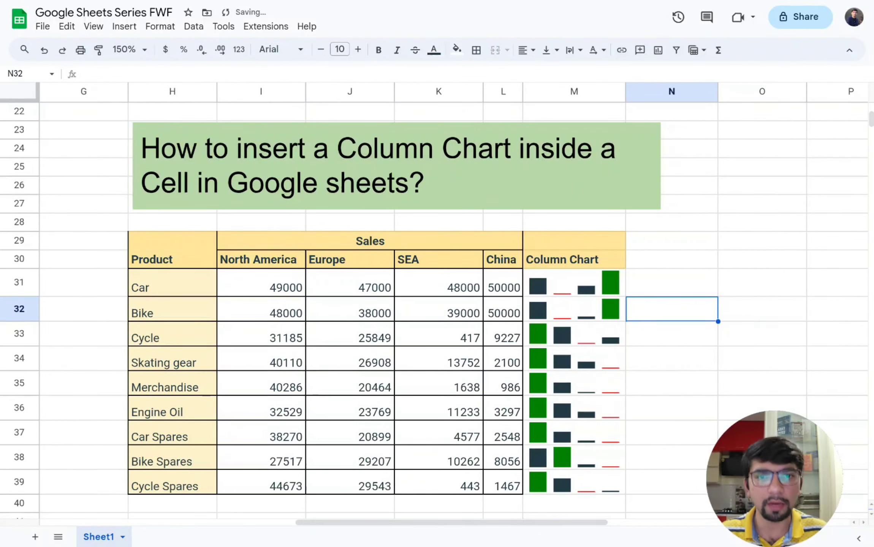
# Clear the existing column sparklines from cells M31:M39 of the Column Chart column
pyautogui.scroll(-1, 534, 273)
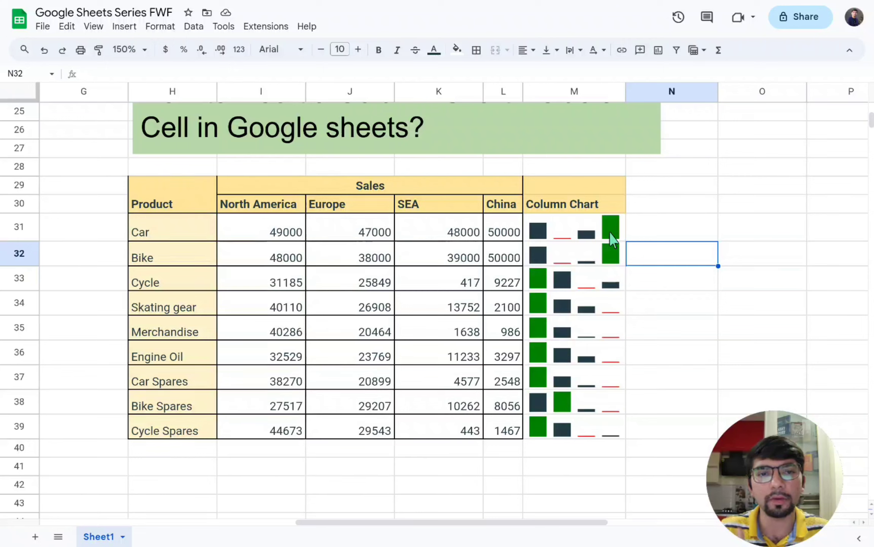
pyautogui.moveTo(596, 232); pyautogui.dragTo(587, 429)
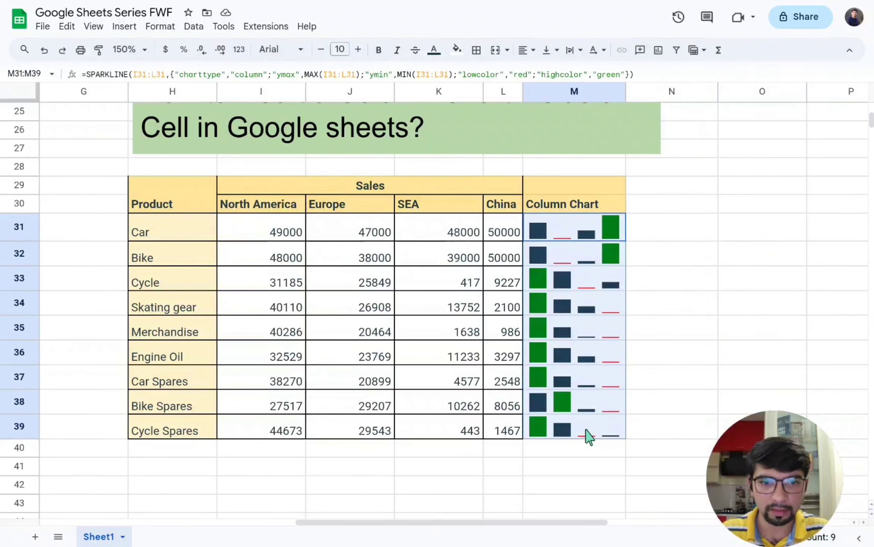
pyautogui.press('Delete')
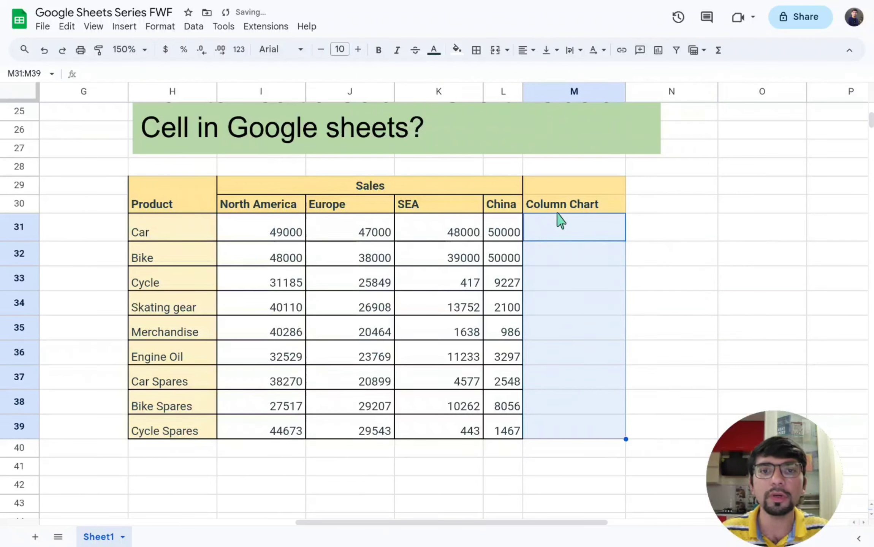
pyautogui.doubleClick(556, 233)
pyautogui.write('spark')
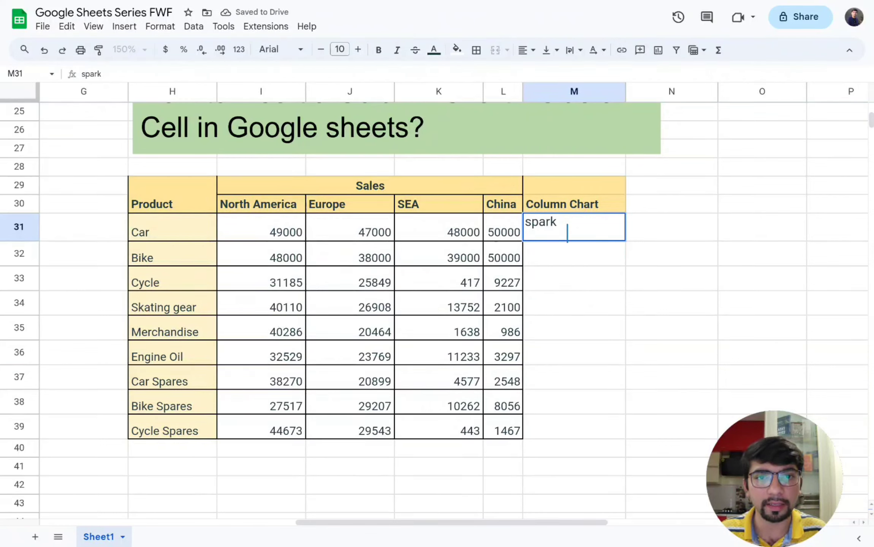
pyautogui.press('BackSpace')
pyautogui.press('BackSpace')
pyautogui.press('BackSpace')
pyautogui.press('BackSpace')
pyautogui.press('BackSpace')
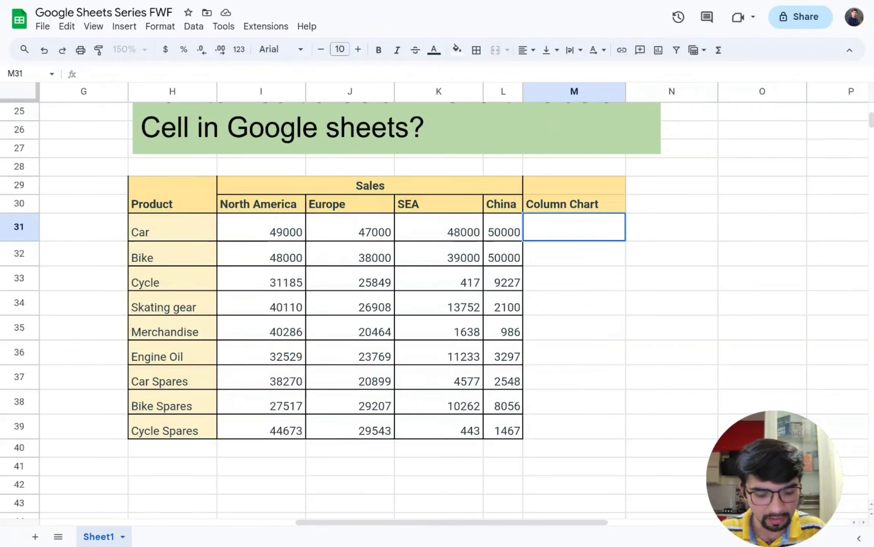
# Begin a SPARKLINE formula in M31 with the Car row's sales I31:L31 as its data range
pyautogui.write('=spa')
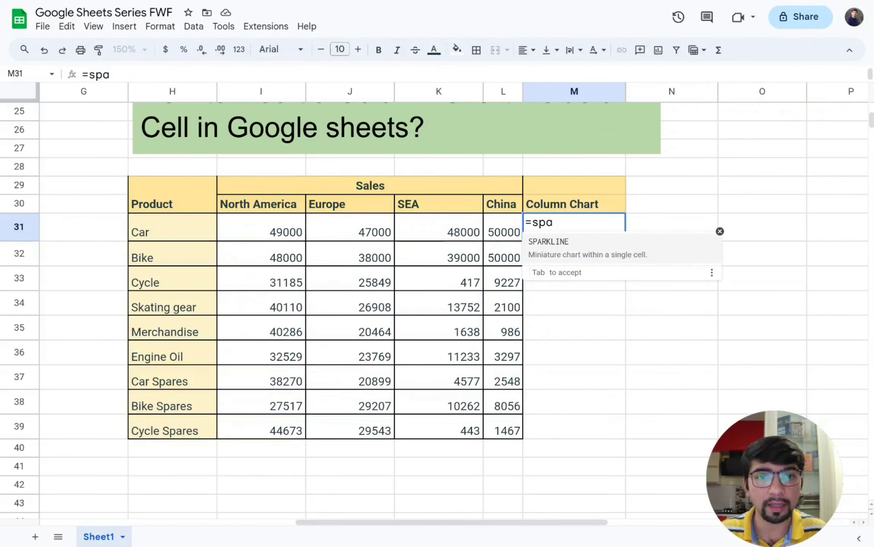
pyautogui.press('Tab')
pyautogui.press('Left')
pyautogui.press('Left')
pyautogui.press('Left')
pyautogui.press('Left')
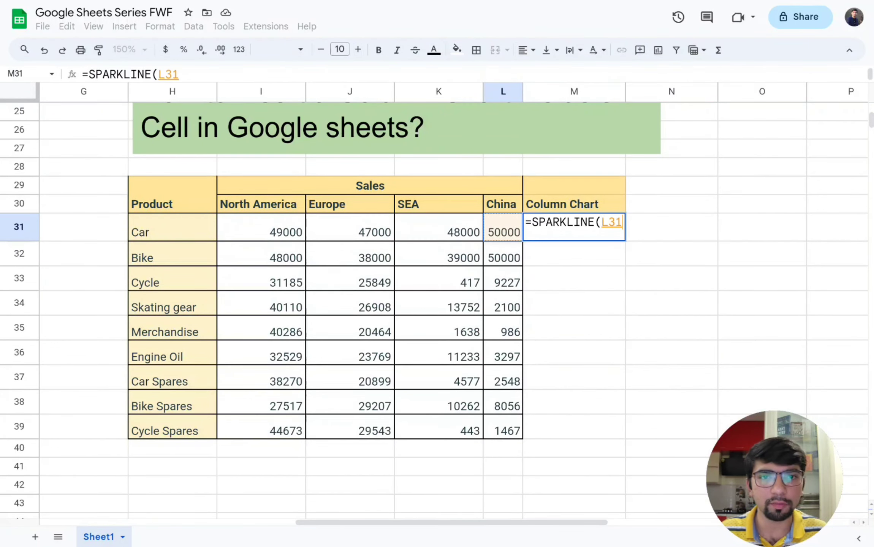
pyautogui.hotkey('shift', 'Right')
pyautogui.hotkey('shift', 'Right')
pyautogui.hotkey('shift', 'Right')
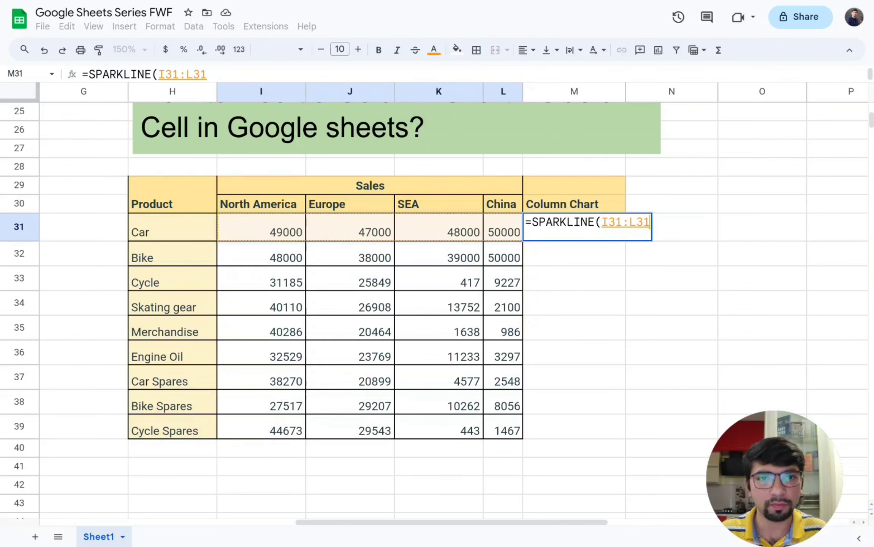
pyautogui.write(',')
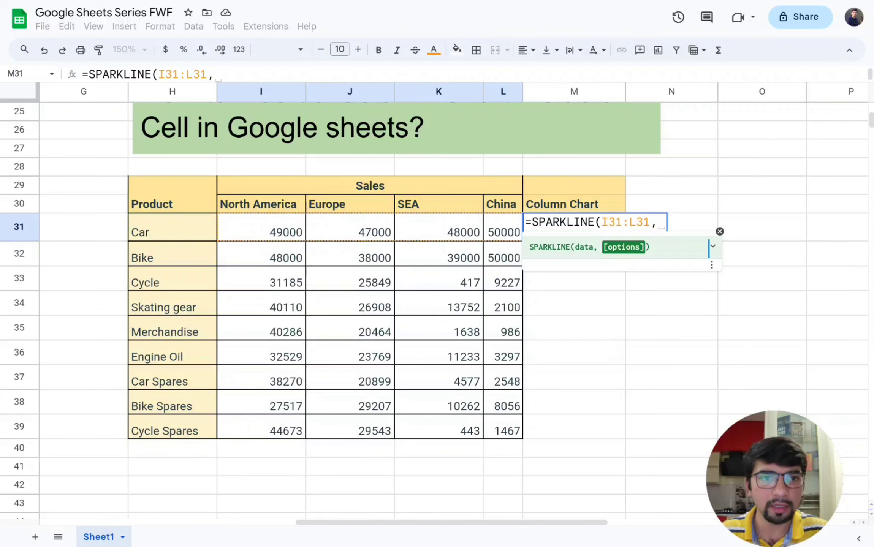
# Copy the sample options {"charttype","bar";"max",50} from the SPARKLINE function help into the M31 formula as its options argument
pyautogui.click(713, 247)
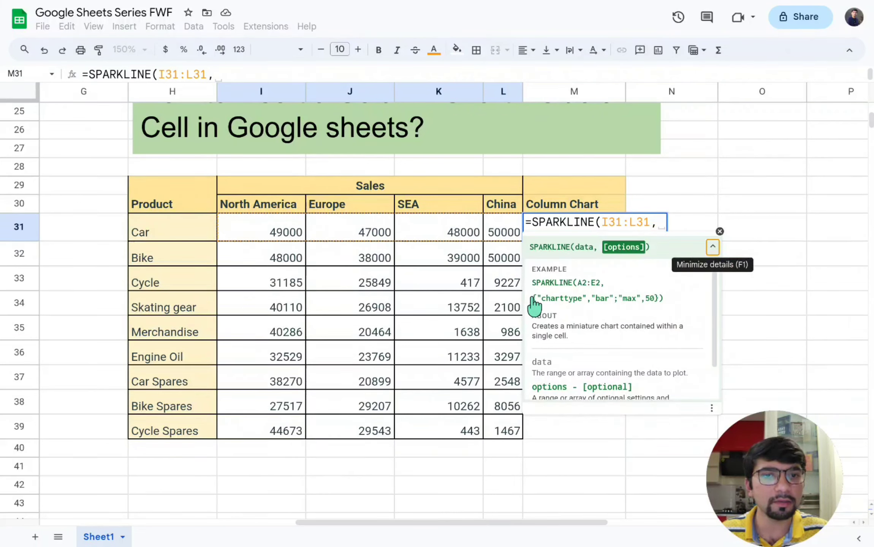
pyautogui.moveTo(532, 298); pyautogui.dragTo(677, 304)
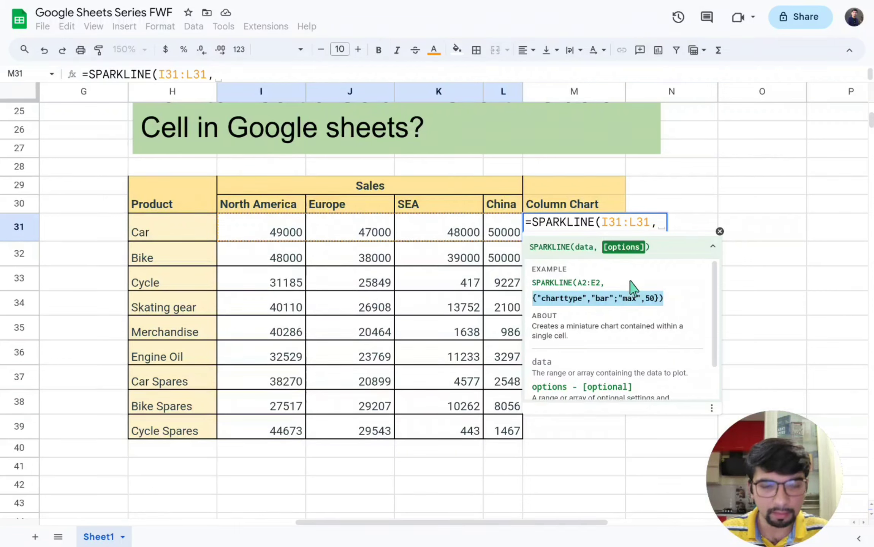
pyautogui.hotkey('ctrl', 'c')
pyautogui.click(662, 222)
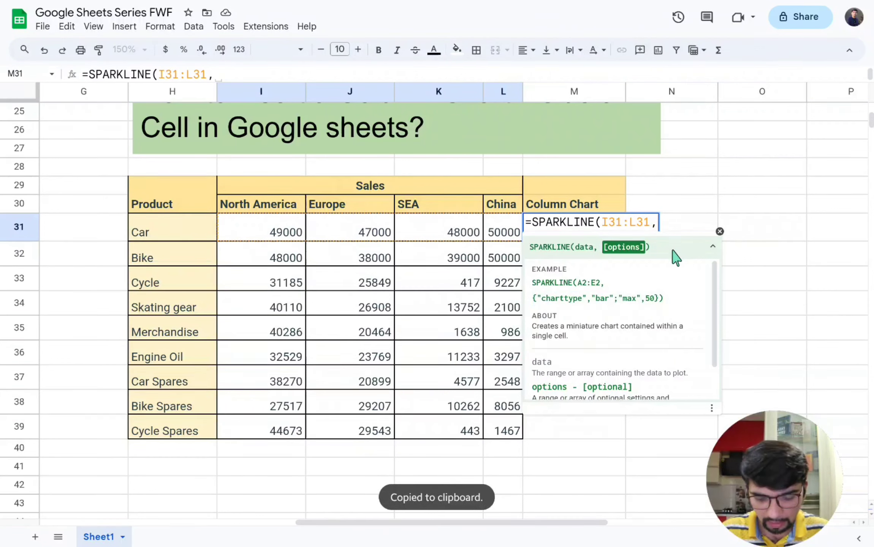
pyautogui.hotkey('ctrl', 'v')
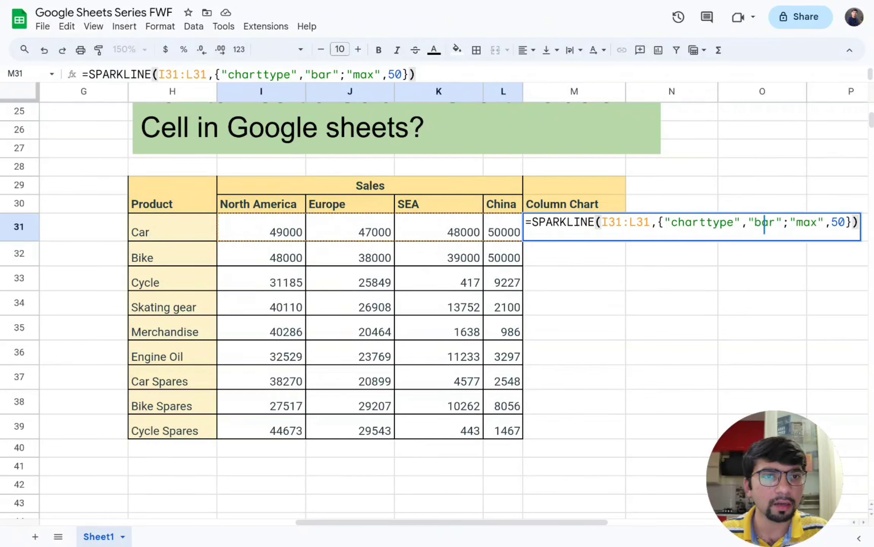
# Set the charttype value in the M31 sparkline formula to "column"
pyautogui.click(764, 228)
pyautogui.click(774, 228)
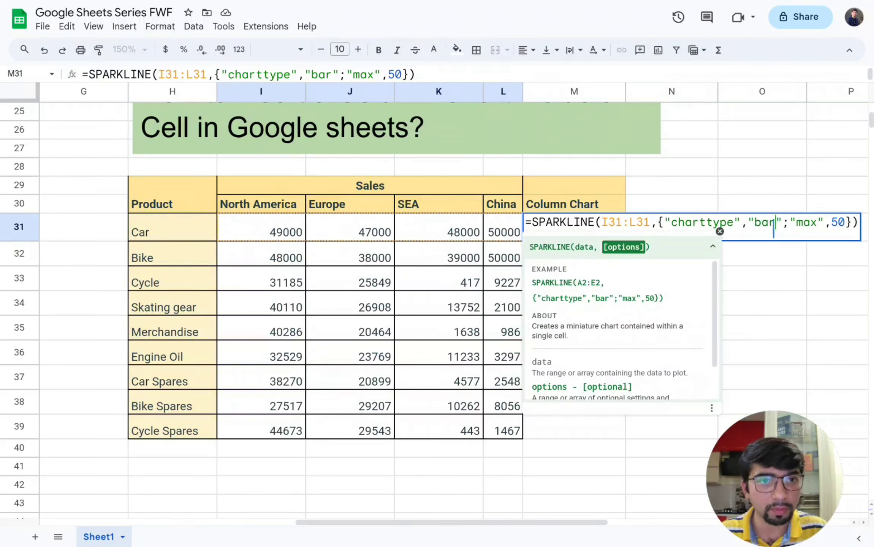
pyautogui.press('BackSpace')
pyautogui.press('BackSpace')
pyautogui.press('BackSpace')
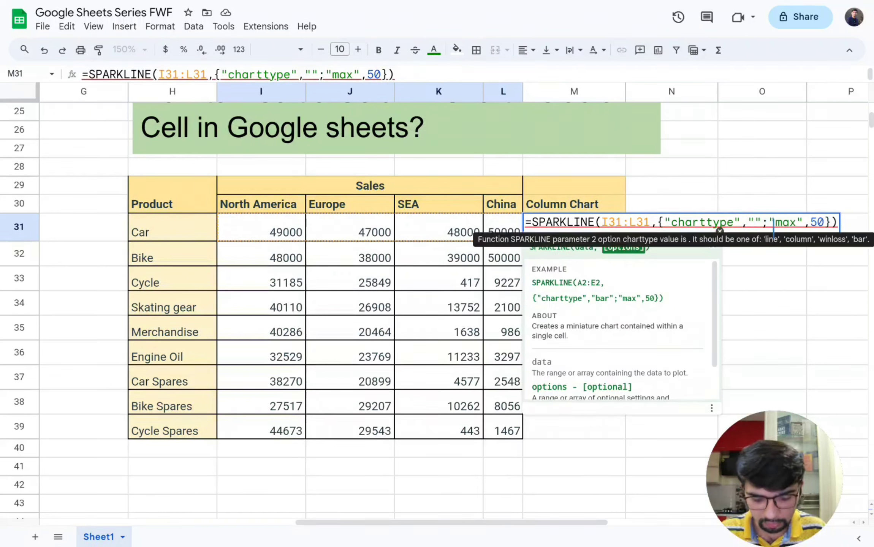
pyautogui.write('column')
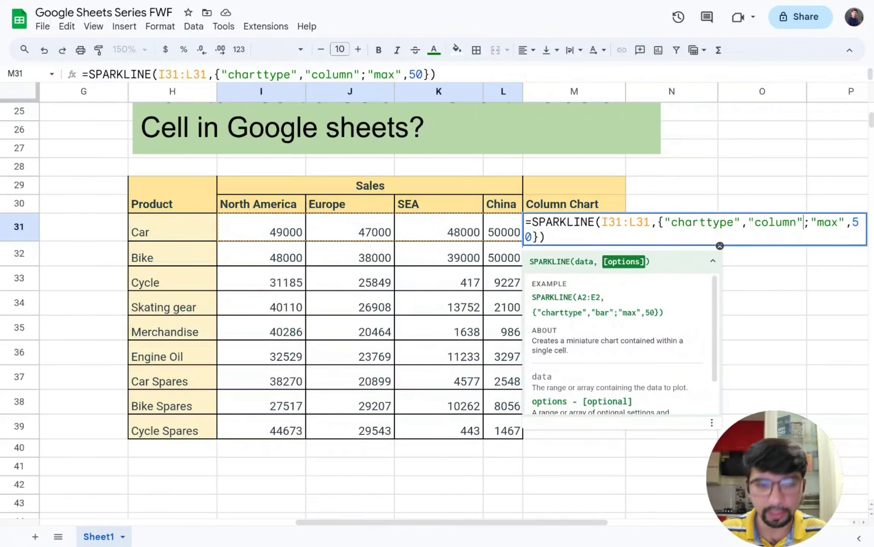
# Remove the "max",50 option from the M31 formula and commit it as =SPARKLINE(I31:L31,{"charttype","column"})
pyautogui.hotkey('shift', 'Right')
pyautogui.hotkey('shift', 'Right')
pyautogui.hotkey('shift', 'Right')
pyautogui.hotkey('shift', 'Right')
pyautogui.hotkey('shift', 'Right')
pyautogui.hotkey('shift', 'Right')
pyautogui.hotkey('shift', 'Right')
pyautogui.hotkey('shift', 'Right')
pyautogui.hotkey('shift', 'Right')
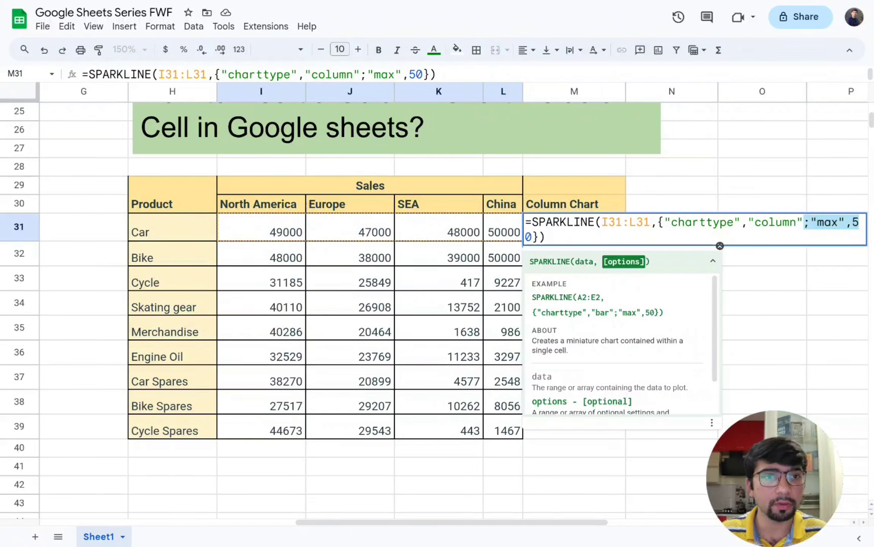
pyautogui.press('BackSpace')
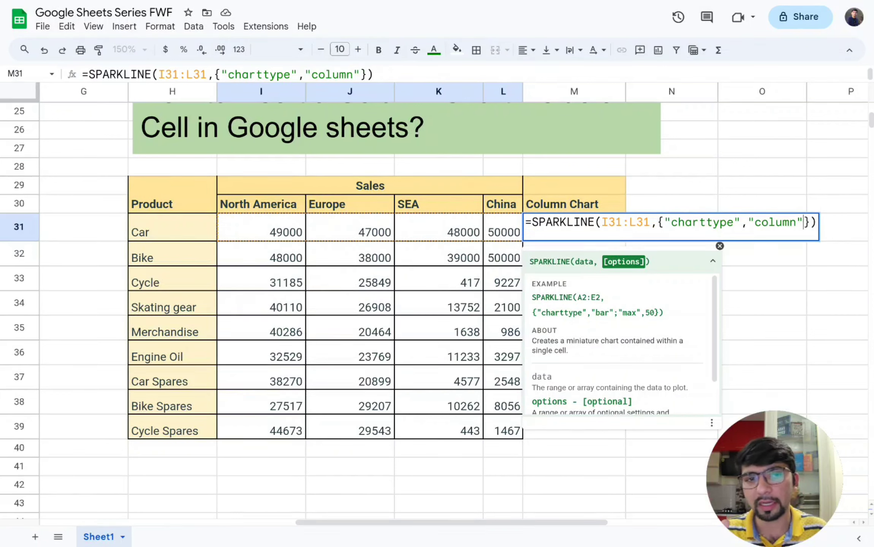
pyautogui.press('Return')
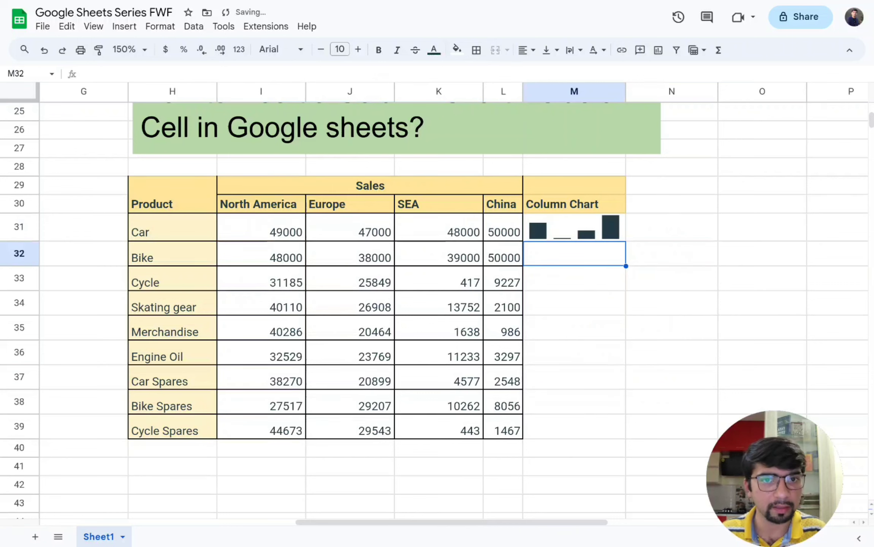
# Fill the column sparkline formula from M31 down to M39 for all remaining products
pyautogui.scroll(1, 756, 257)
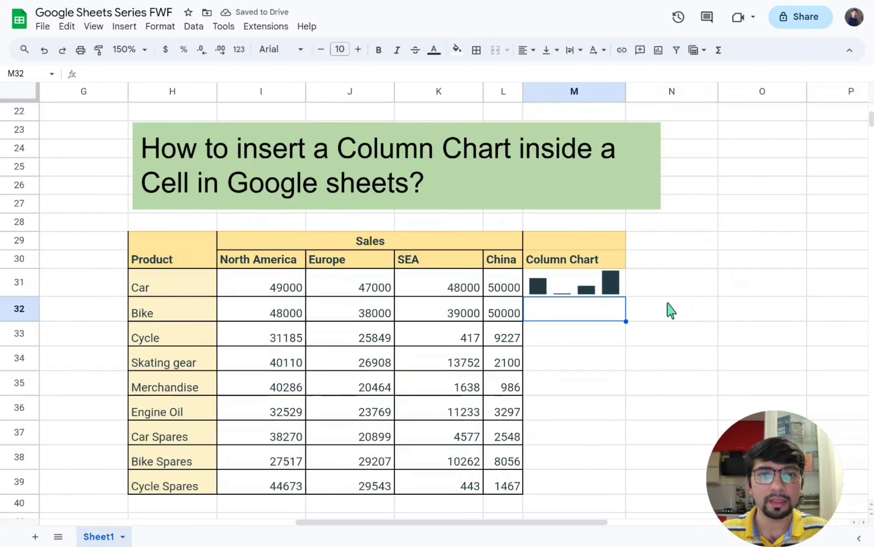
pyautogui.click(588, 292)
pyautogui.moveTo(627, 299); pyautogui.dragTo(619, 491)
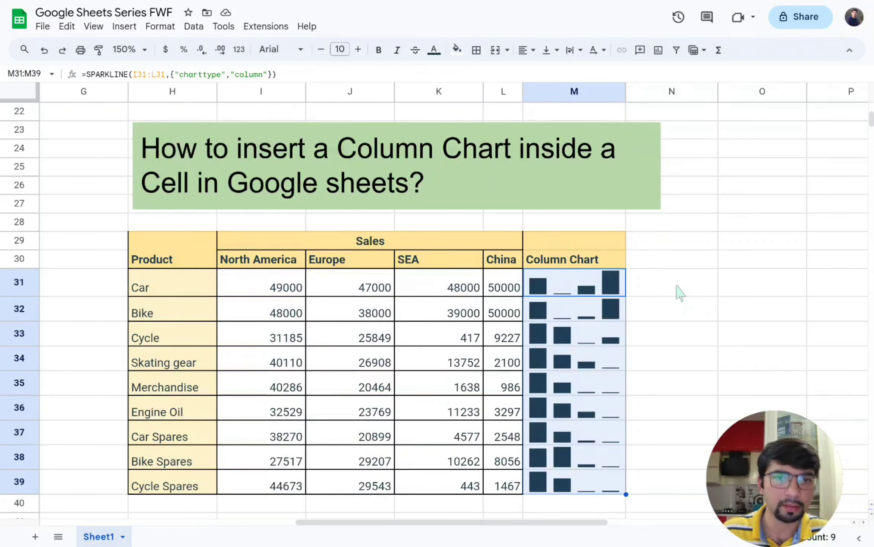
# Copy the formula text from M31 and paste it into N31 for editing, keeping the range I31:L31
pyautogui.click(679, 292)
pyautogui.doubleClick(602, 293)
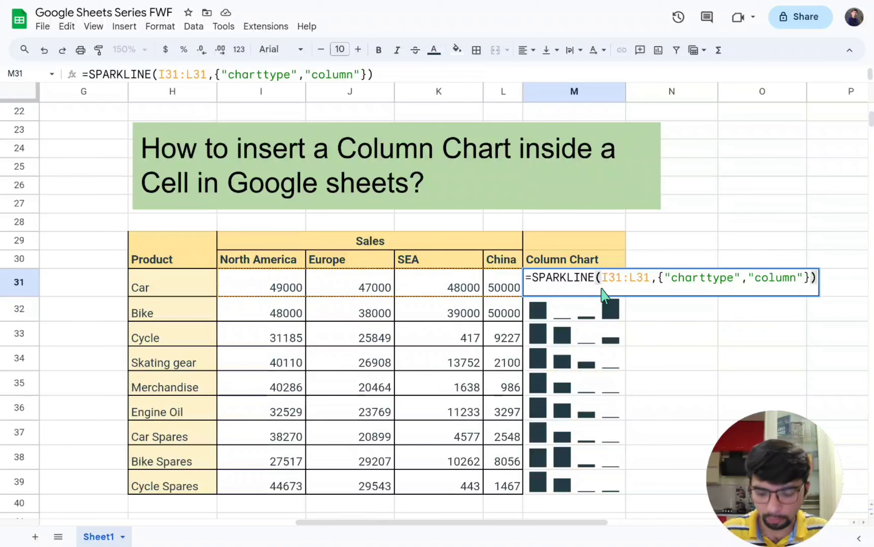
pyautogui.hotkey('ctrl', 'a')
pyautogui.hotkey('ctrl', 'c')
pyautogui.click(687, 327)
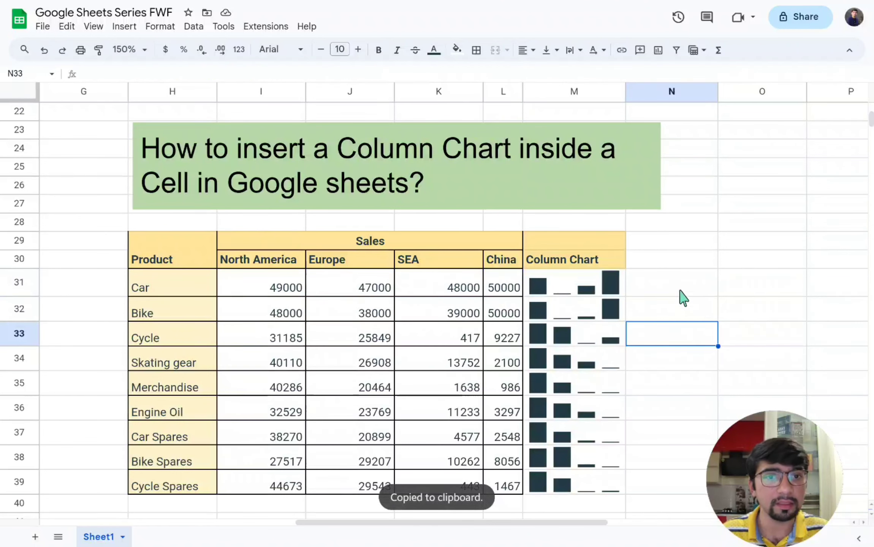
pyautogui.doubleClick(681, 289)
pyautogui.hotkey('ctrl', 'v')
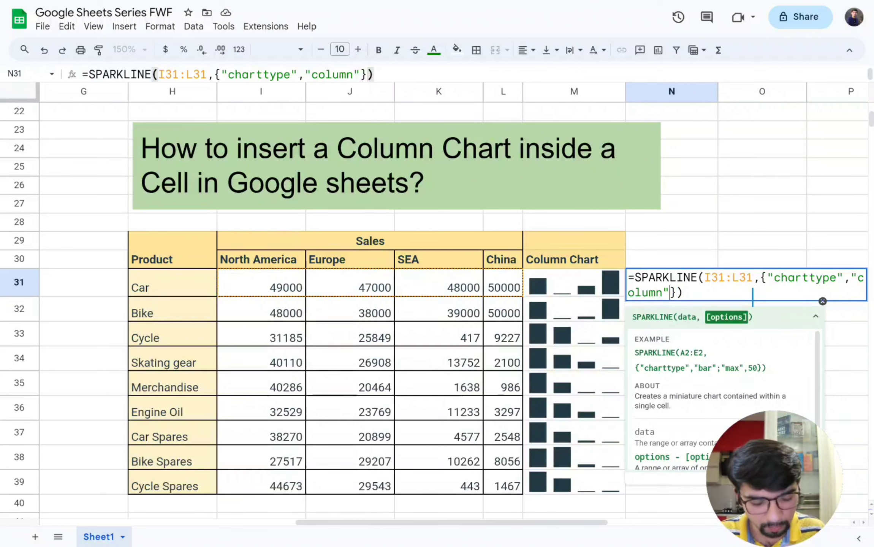
# Add the option "highcolor","green" after the charttype entry in the N31 sparkline formula
pyautogui.write(';')
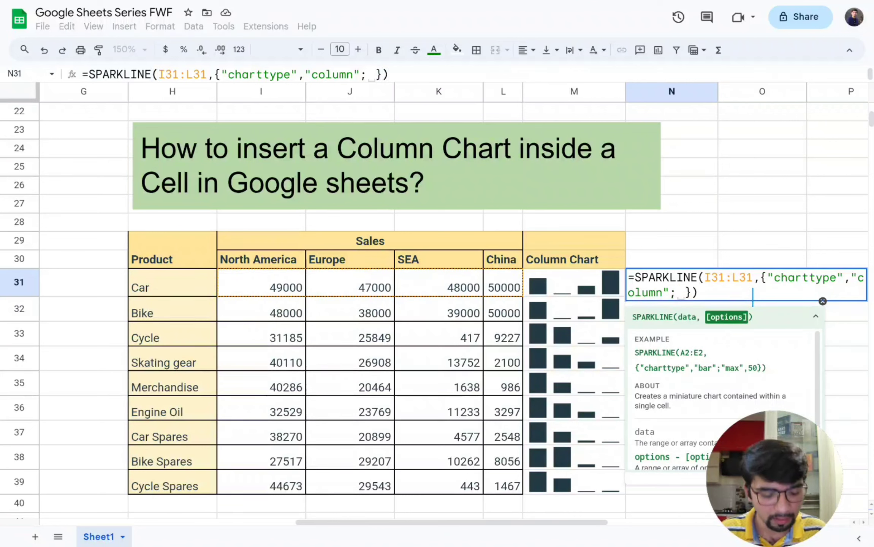
pyautogui.press('BackSpace')
pyautogui.write('"')
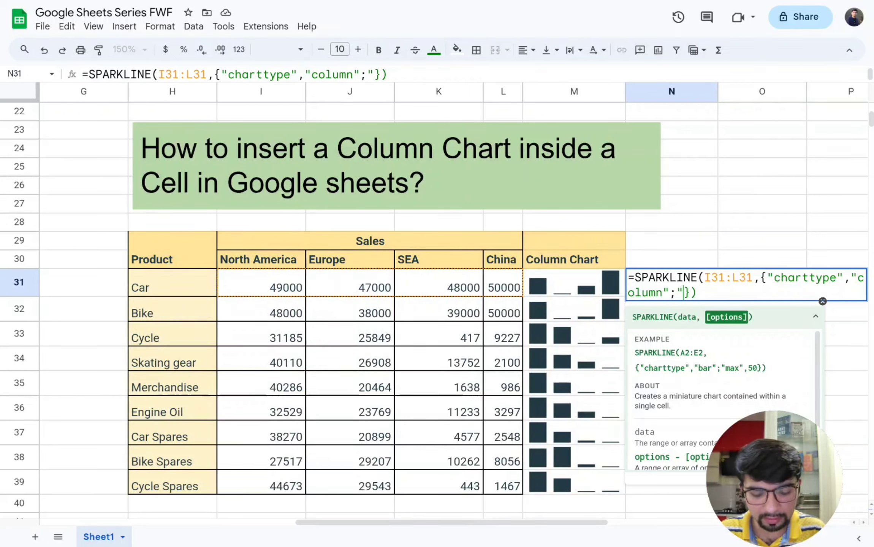
pyautogui.write('highcolor')
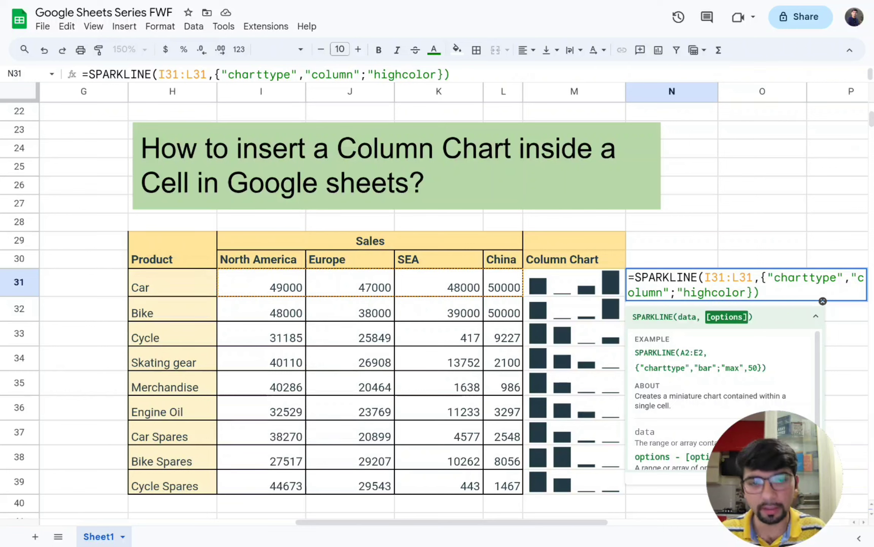
pyautogui.write('"')
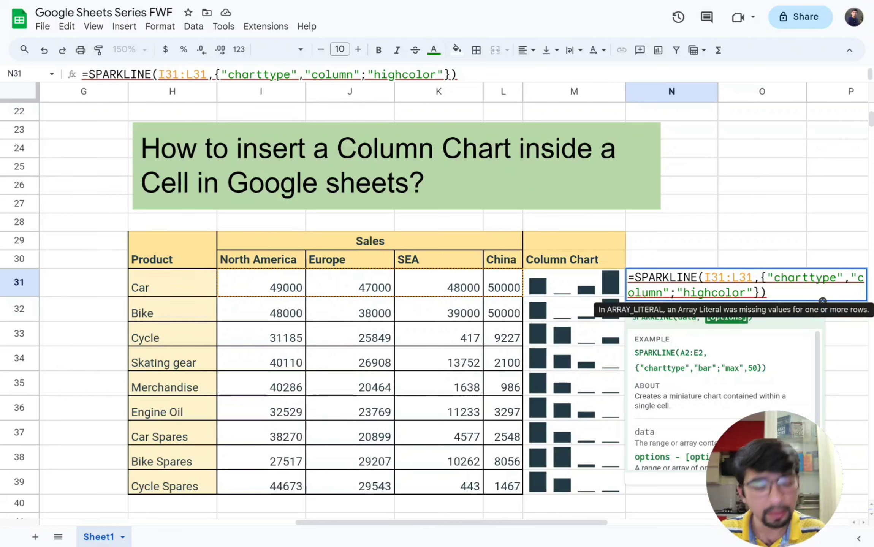
pyautogui.write(',')
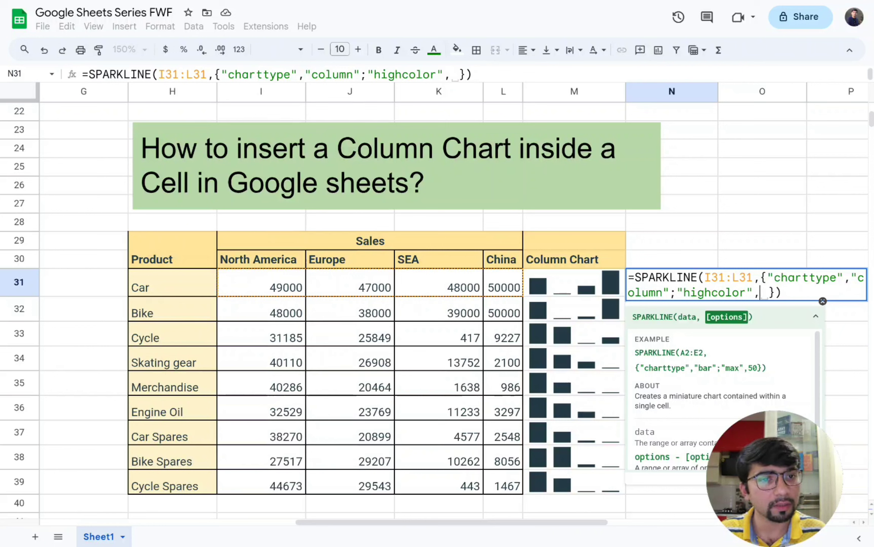
pyautogui.write('"')
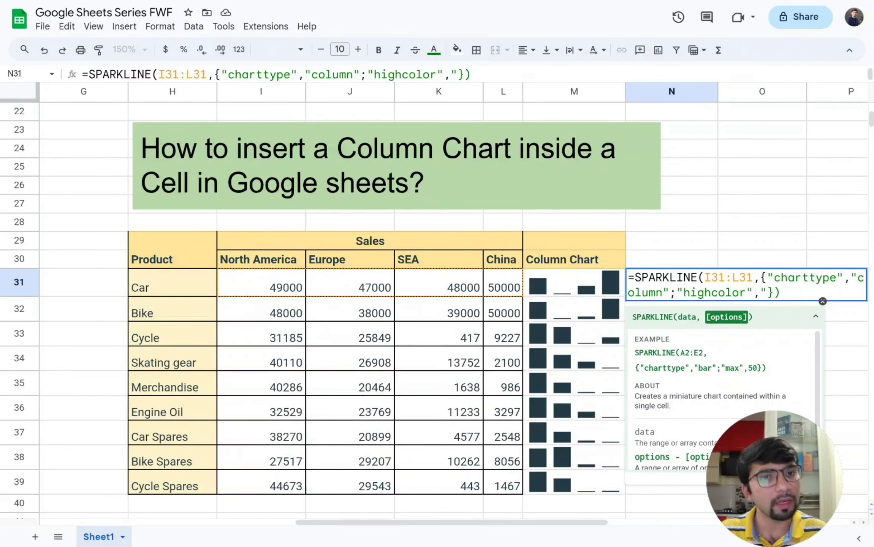
pyautogui.write('green')
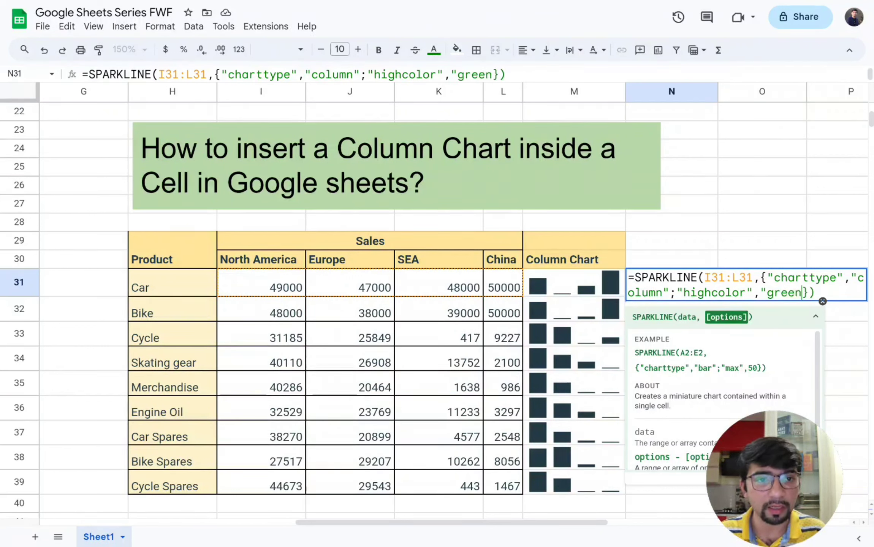
pyautogui.write('"')
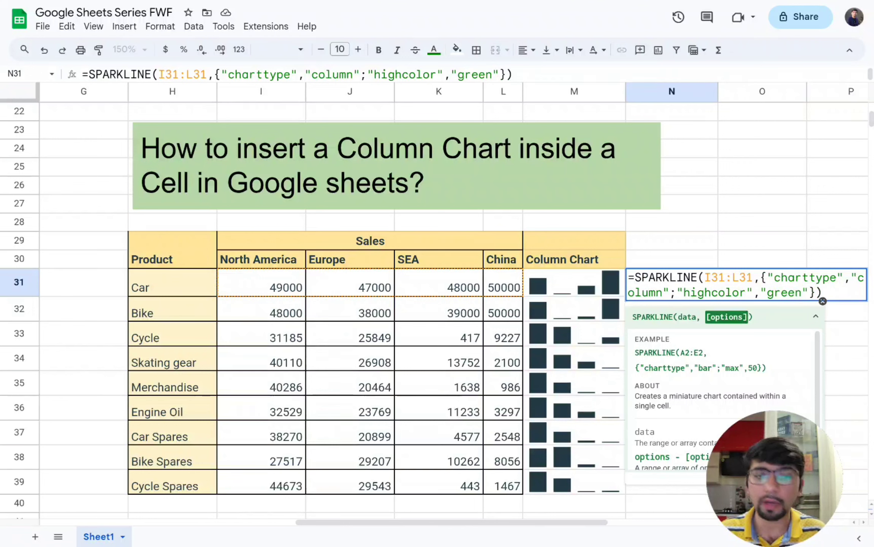
# Add the option "lowcolor","red" to the N31 sparkline formula and commit it
pyautogui.write(';"')
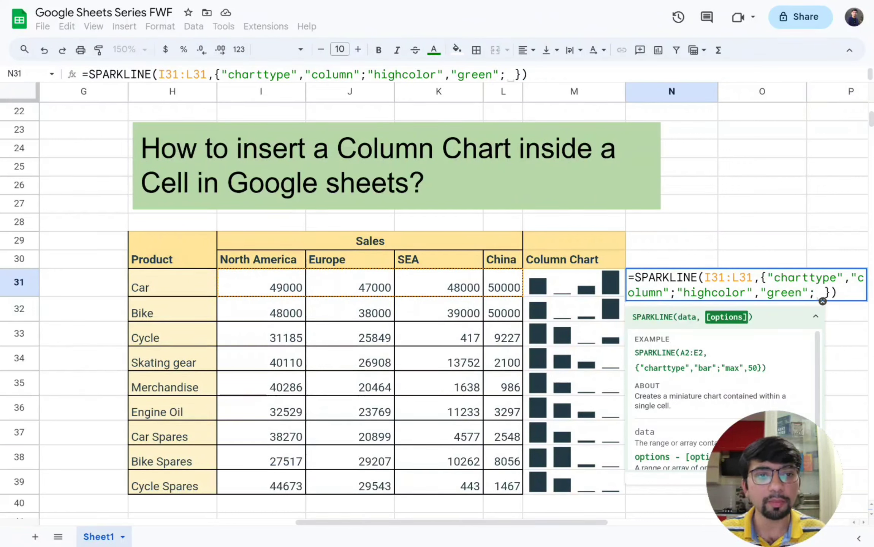
pyautogui.write('lowcolor')
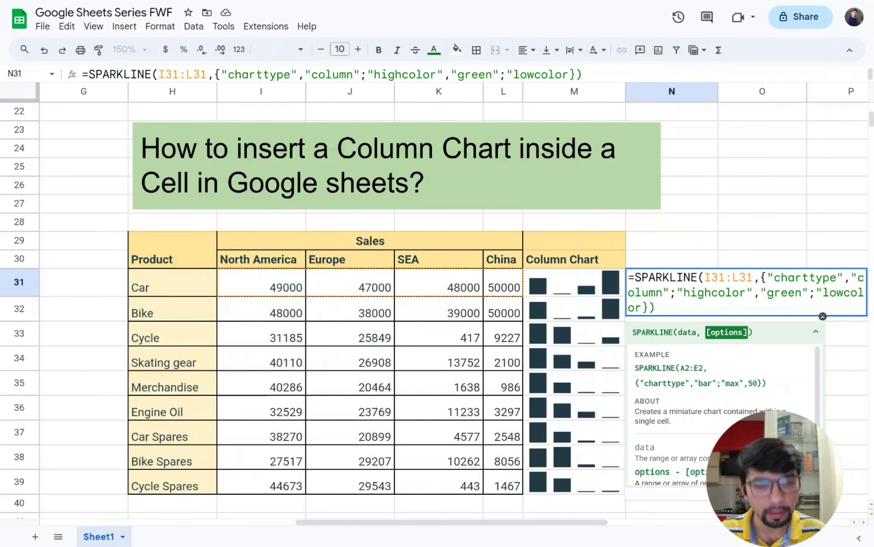
pyautogui.write('",')
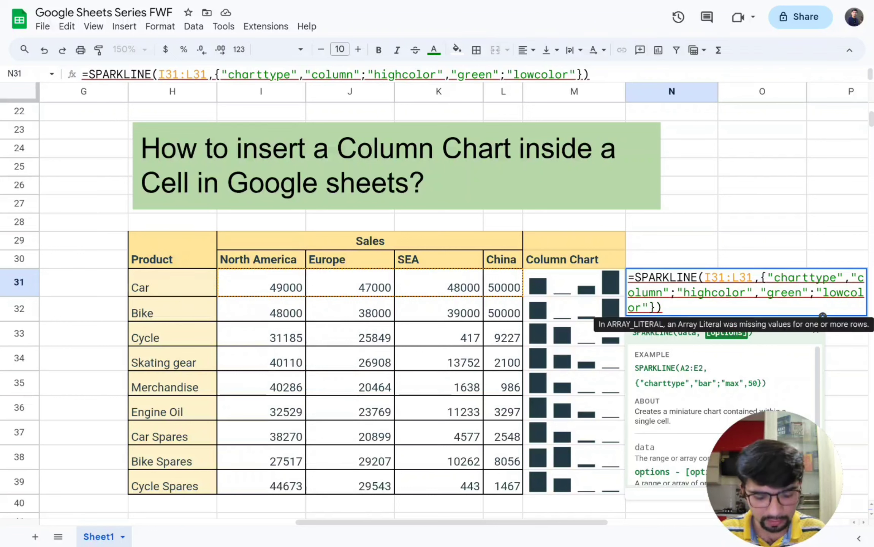
pyautogui.press('BackSpace')
pyautogui.write('"red')
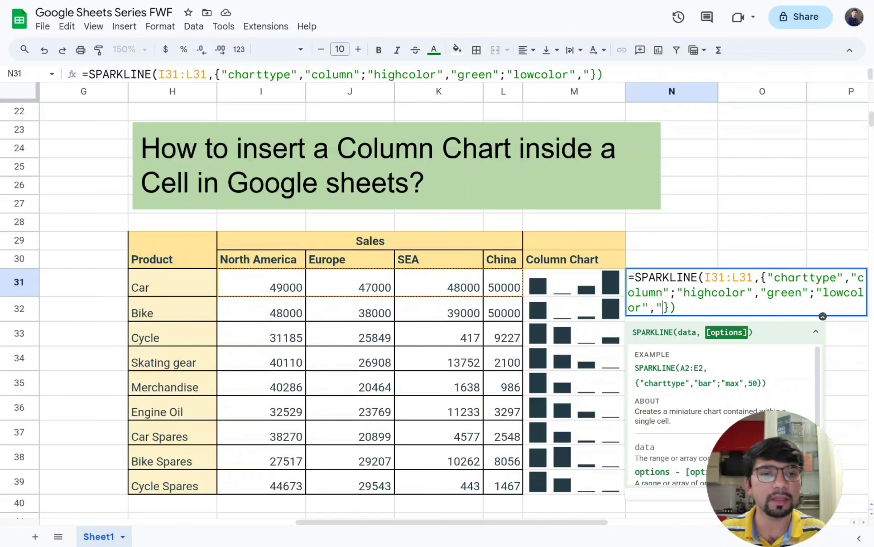
pyautogui.write('"')
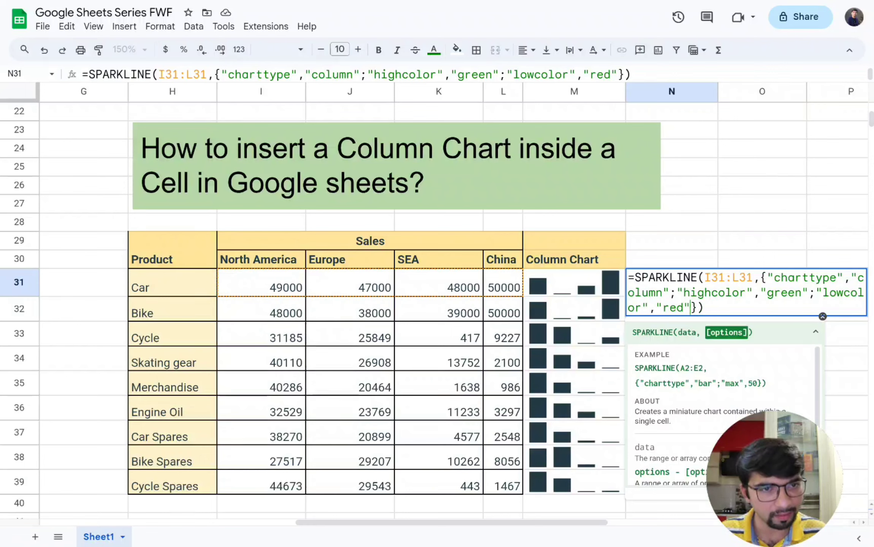
pyautogui.press('Return')
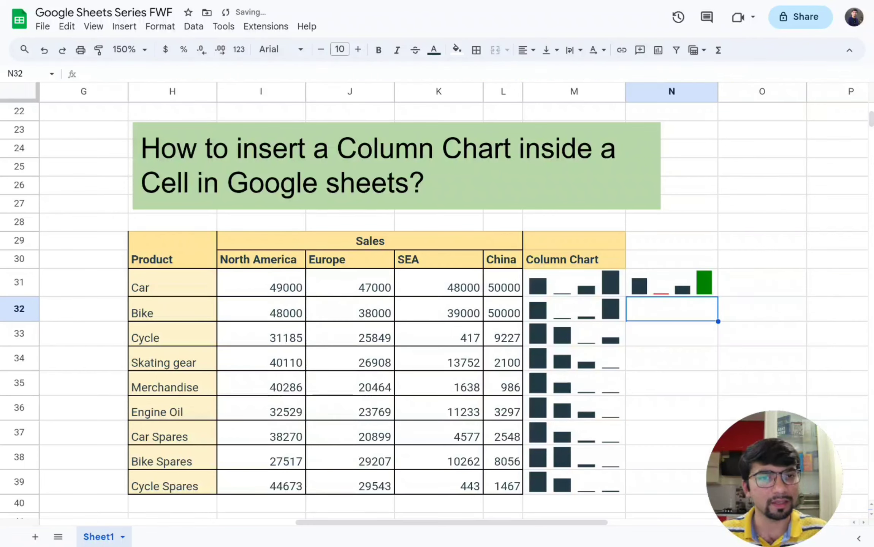
# Fill the coloured sparkline formula from N31 down to N39 for all remaining products
pyautogui.click(693, 291)
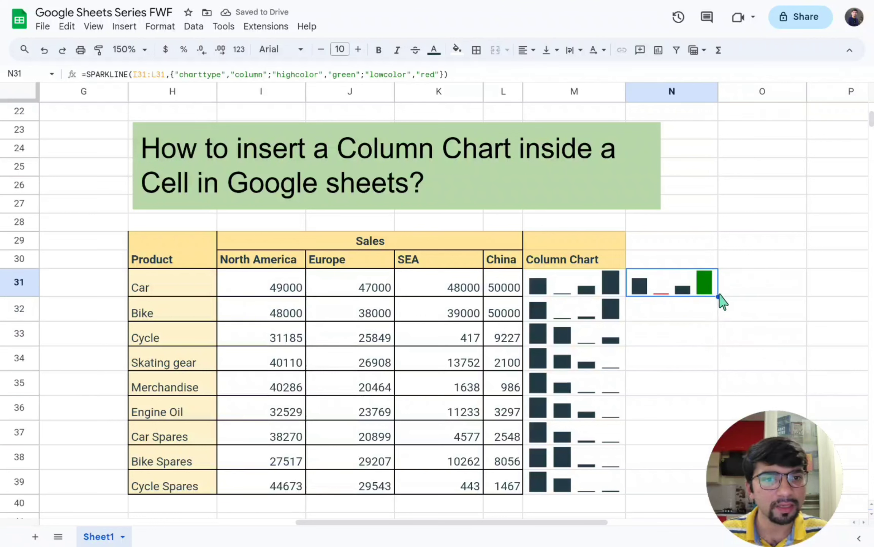
pyautogui.moveTo(717, 297); pyautogui.dragTo(701, 490)
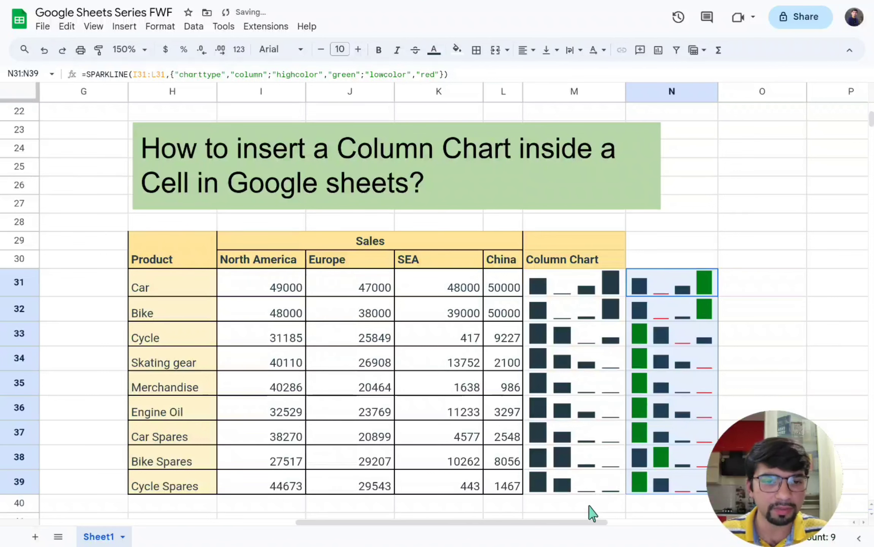
pyautogui.moveTo(581, 523); pyautogui.dragTo(610, 521)
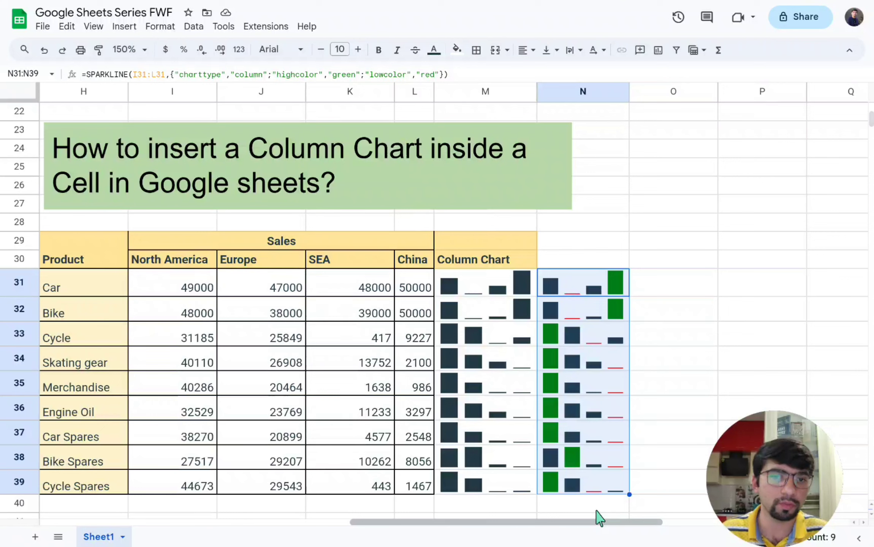
pyautogui.click(698, 290)
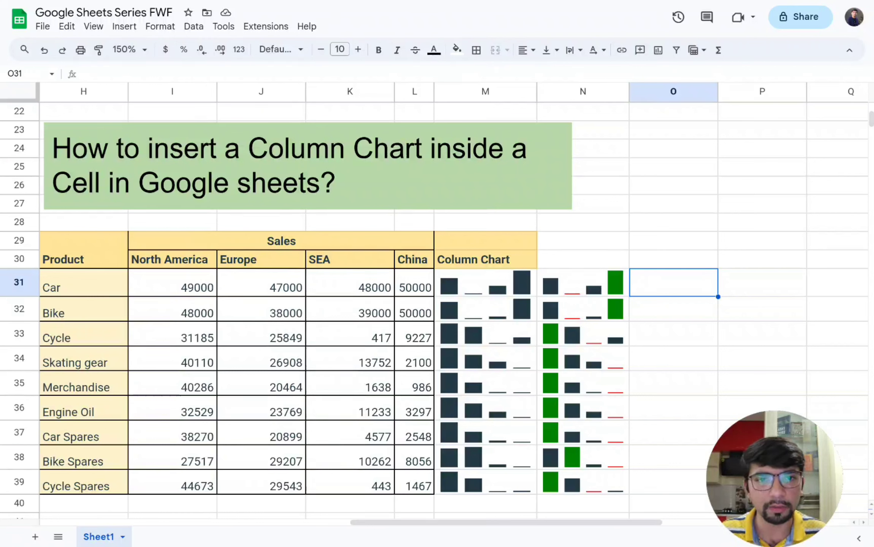
pyautogui.click(583, 282)
pyautogui.hotkey('ctrl', 'c')
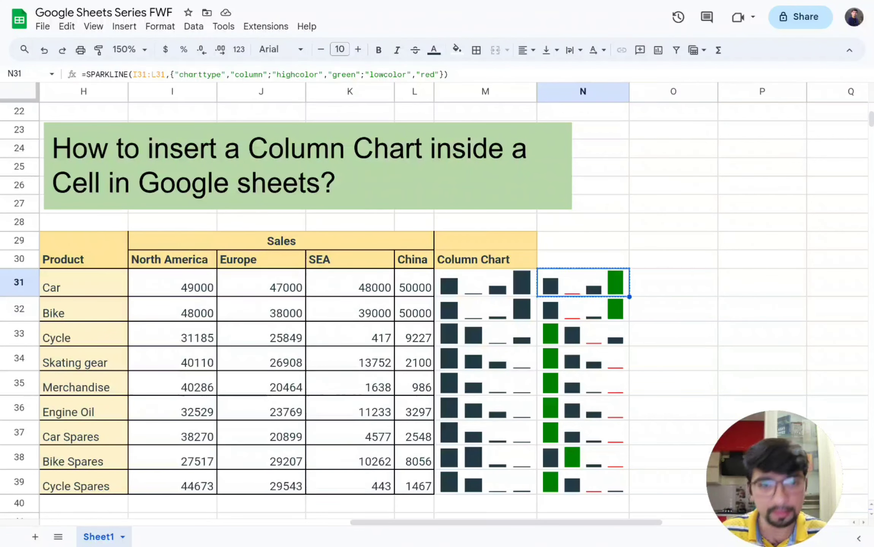
pyautogui.press('Right')
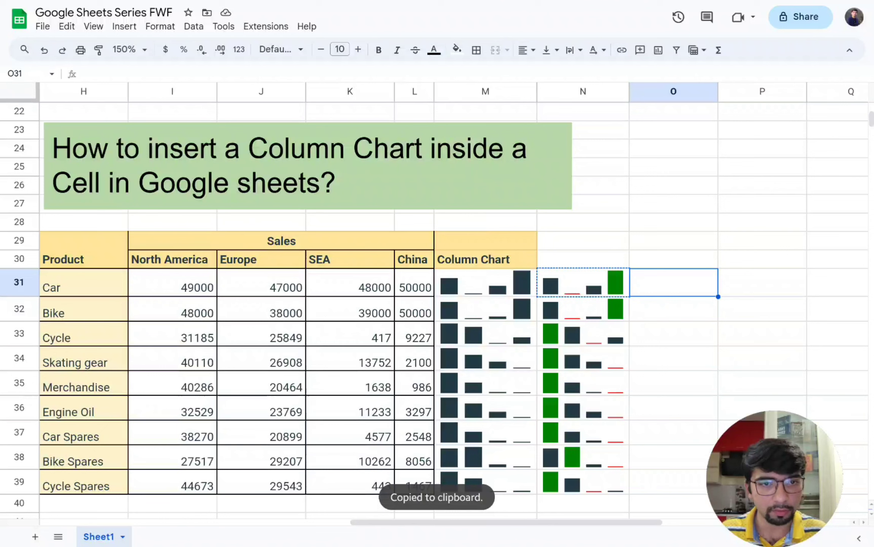
# Copy the formula text from N31 and paste it into O31, keeping the range I31:L31
pyautogui.doubleClick(600, 283)
pyautogui.hotkey('ctrl', 'a')
pyautogui.hotkey('ctrl', 'c')
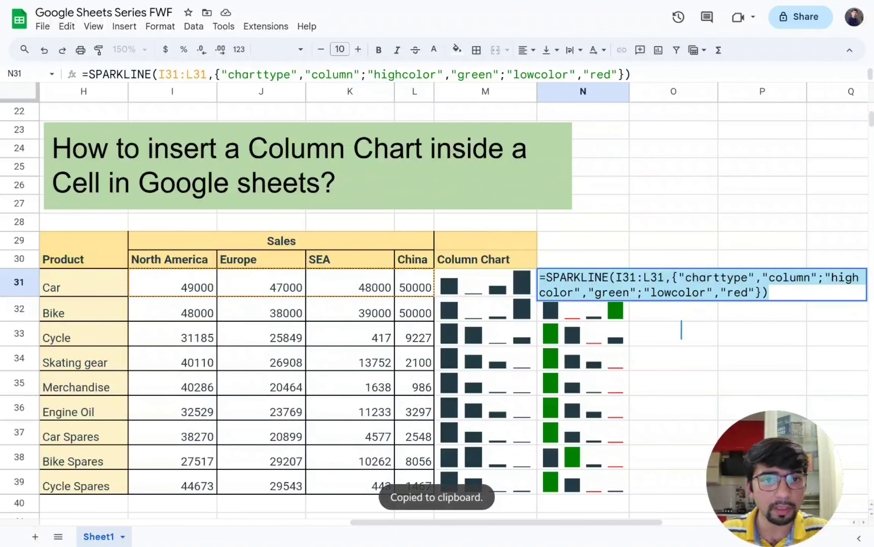
pyautogui.click(680, 332)
pyautogui.doubleClick(678, 285)
pyautogui.hotkey('ctrl', 'v')
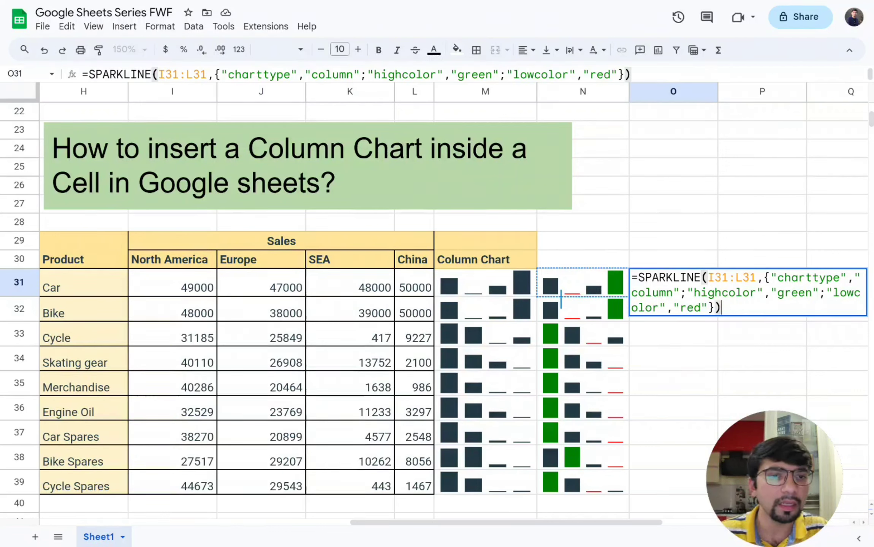
# Append a "ymax" option after the lowcolor entry in the O31 sparkline formula
pyautogui.click(675, 312)
pyautogui.click(710, 308)
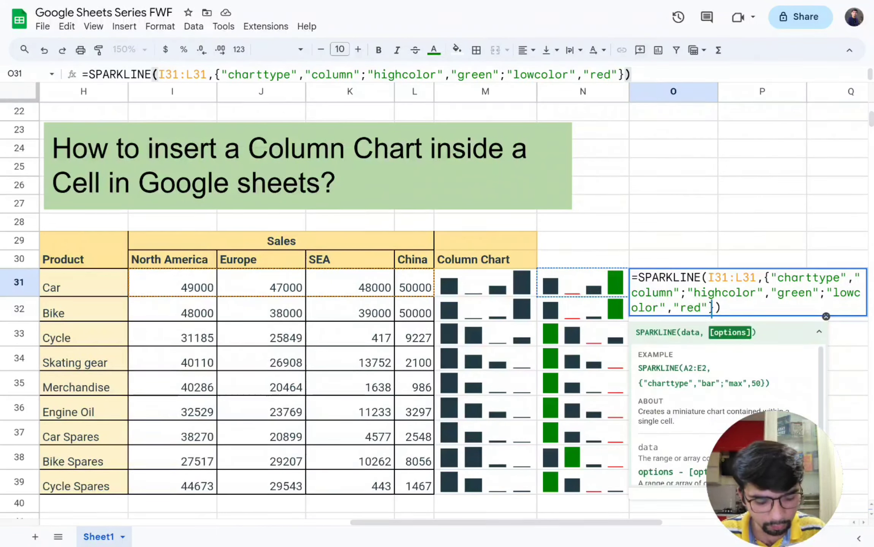
pyautogui.write('; ')
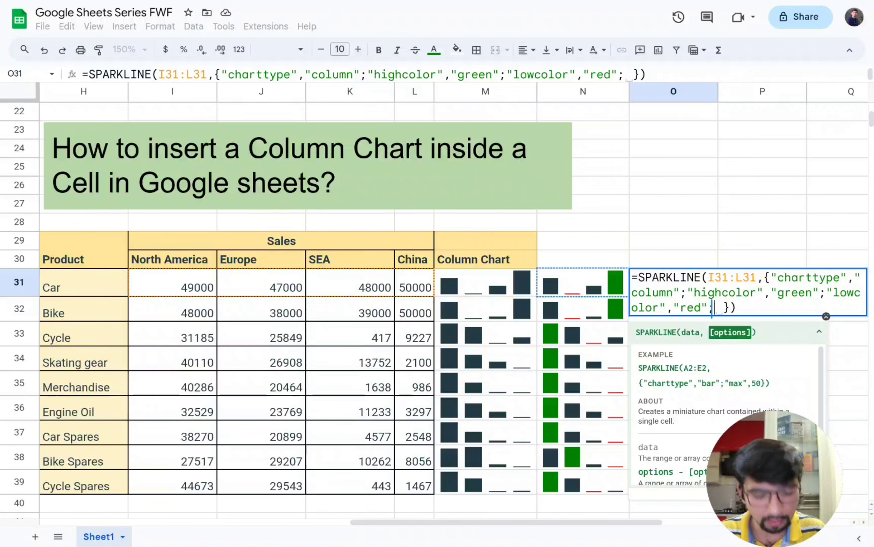
pyautogui.write('"ymax')
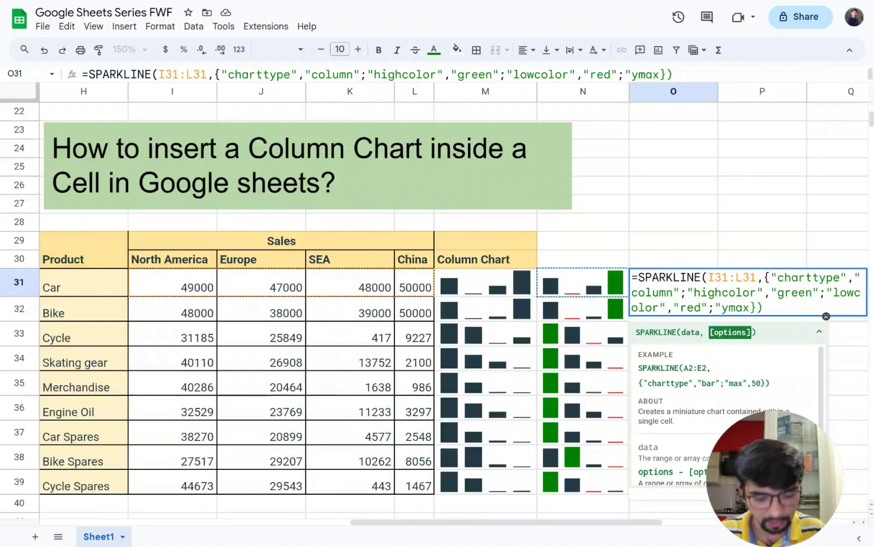
pyautogui.write('","')
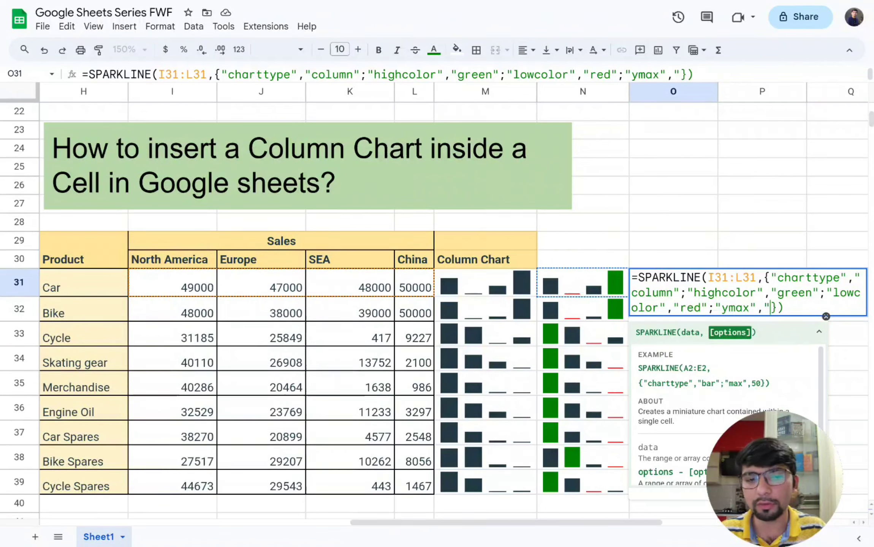
# Set the ymax value in the O31 formula to 40000 as an unquoted number and commit it
pyautogui.write('45')
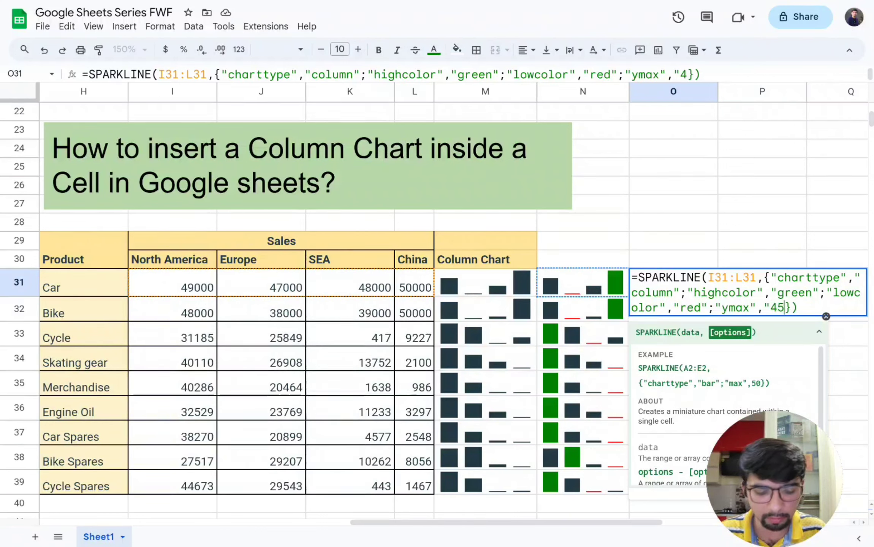
pyautogui.press('BackSpace')
pyautogui.write('0000')
pyautogui.press('BackSpace')
pyautogui.press('BackSpace')
pyautogui.press('BackSpace')
pyautogui.press('BackSpace')
pyautogui.press('BackSpace')
pyautogui.press('BackSpace')
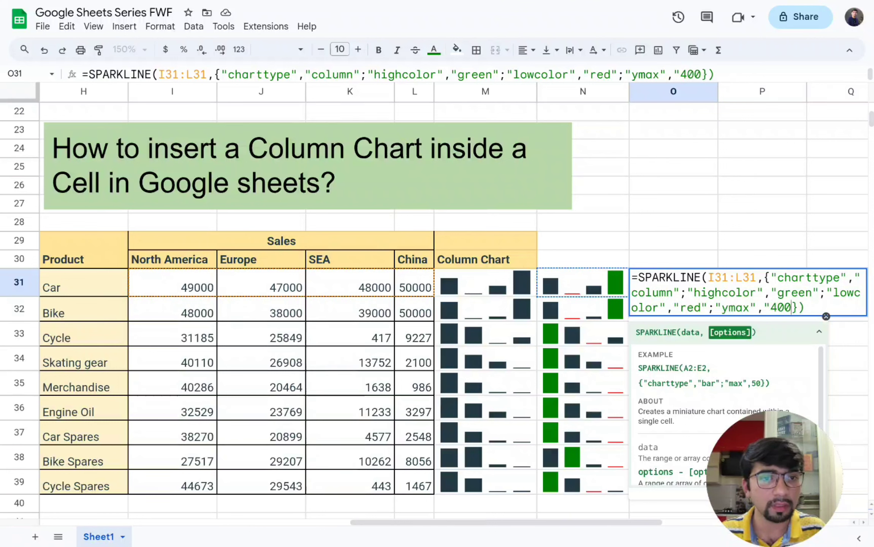
pyautogui.write('40000')
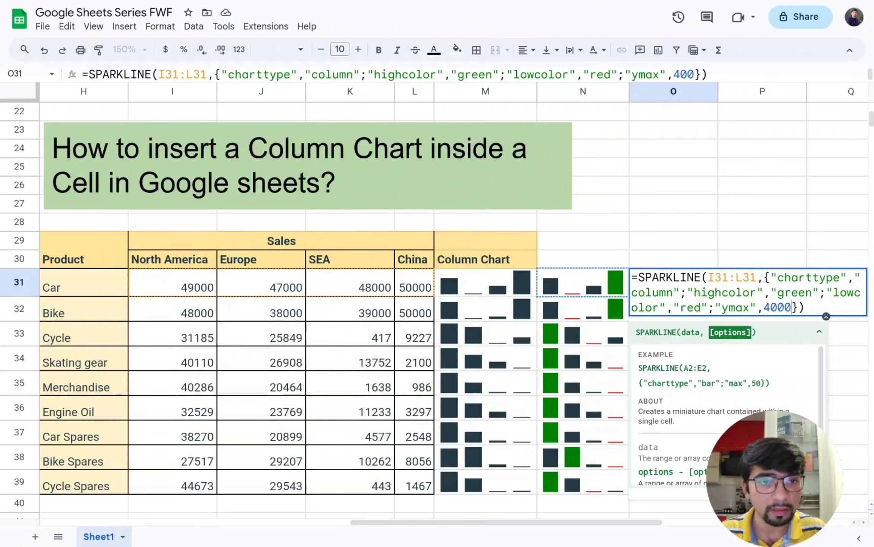
pyautogui.press('Return')
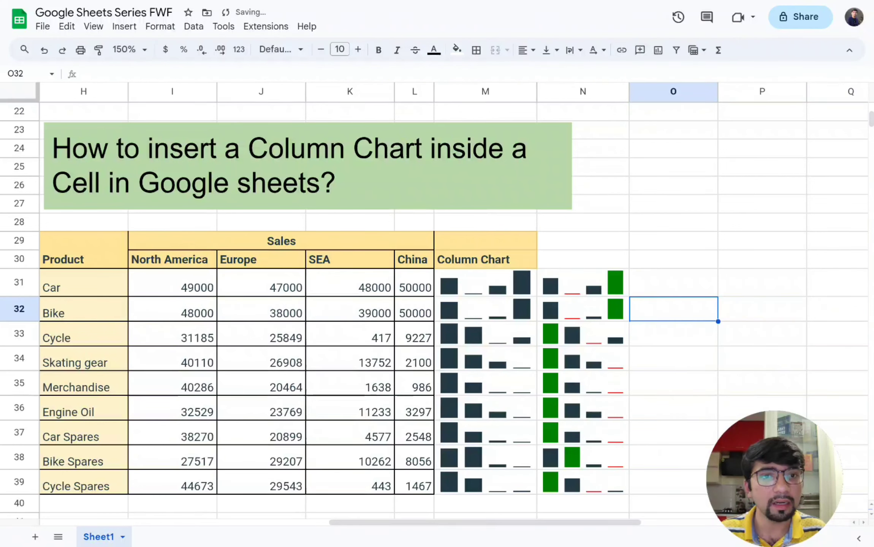
# Change the ymax value in the O31 sparkline formula to 50000 and commit it
pyautogui.press('Up')
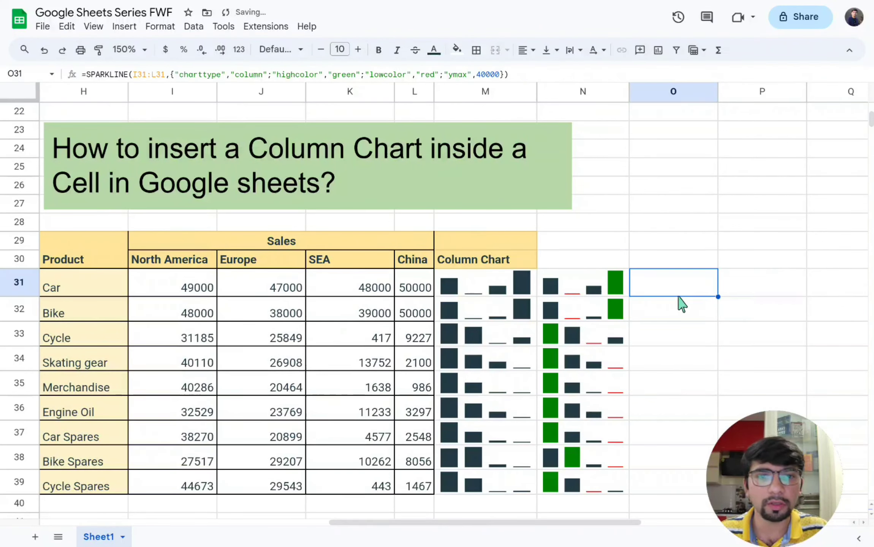
pyautogui.doubleClick(665, 290)
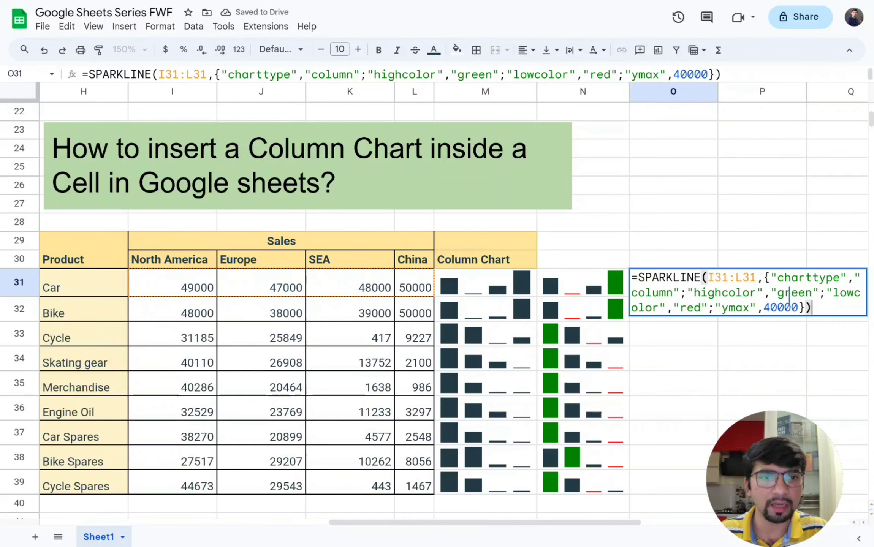
pyautogui.click(778, 308)
pyautogui.press('BackSpace')
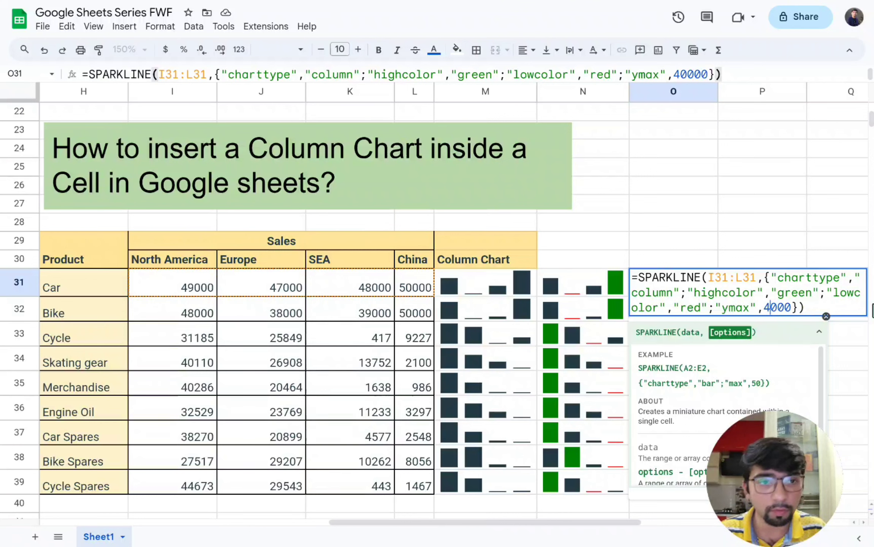
pyautogui.press('BackSpace')
pyautogui.write('50')
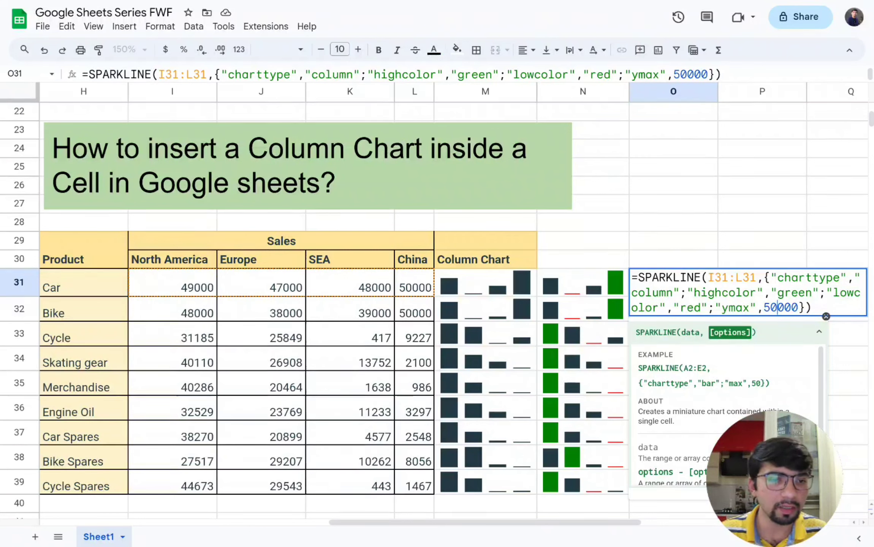
pyautogui.press('Return')
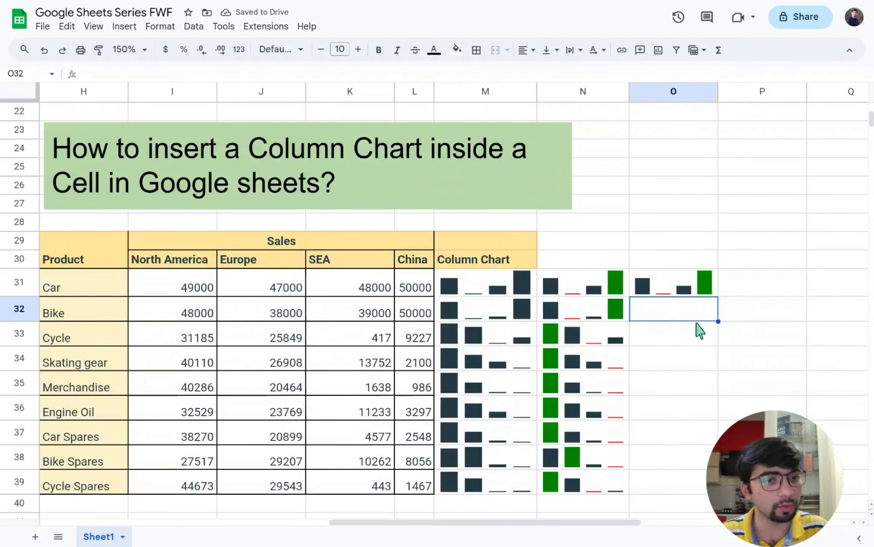
# Replace the fixed ymax value in the O31 sparkline formula with a MAX function
pyautogui.doubleClick(691, 291)
pyautogui.doubleClick(777, 307)
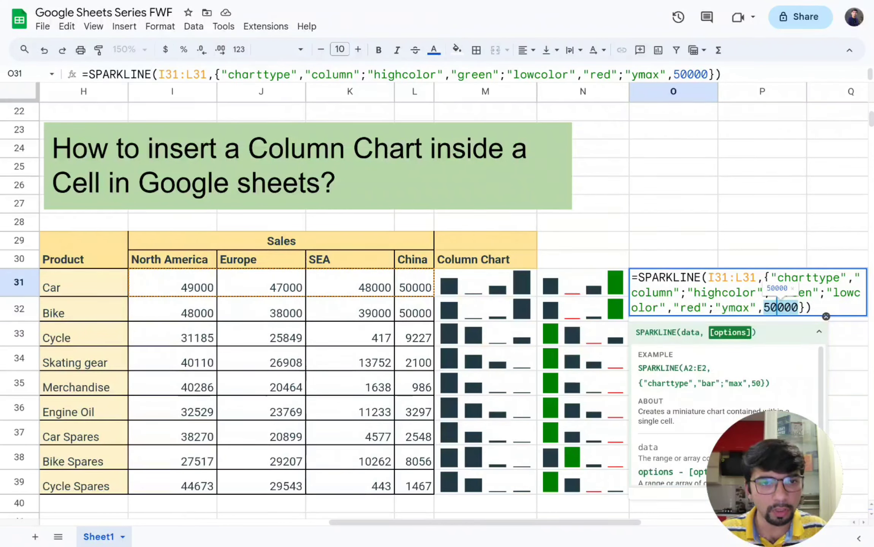
pyautogui.press('BackSpace')
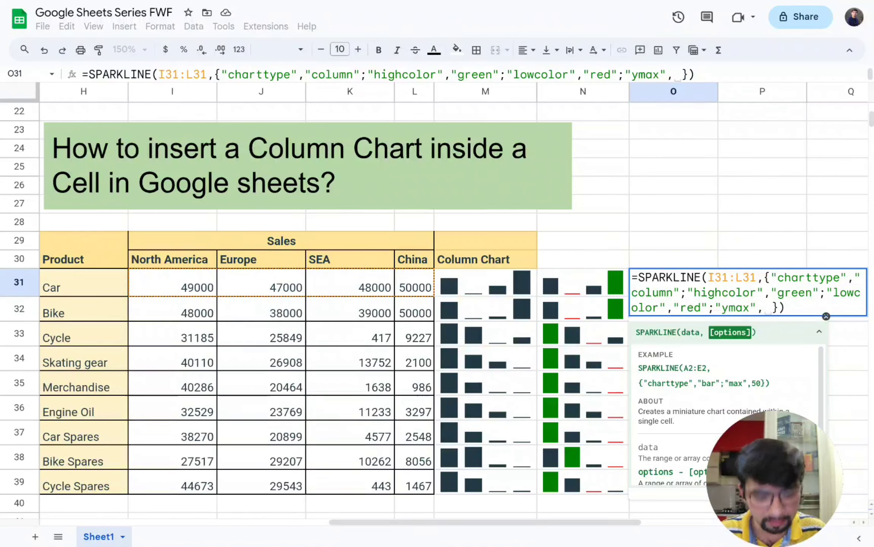
pyautogui.write('max')
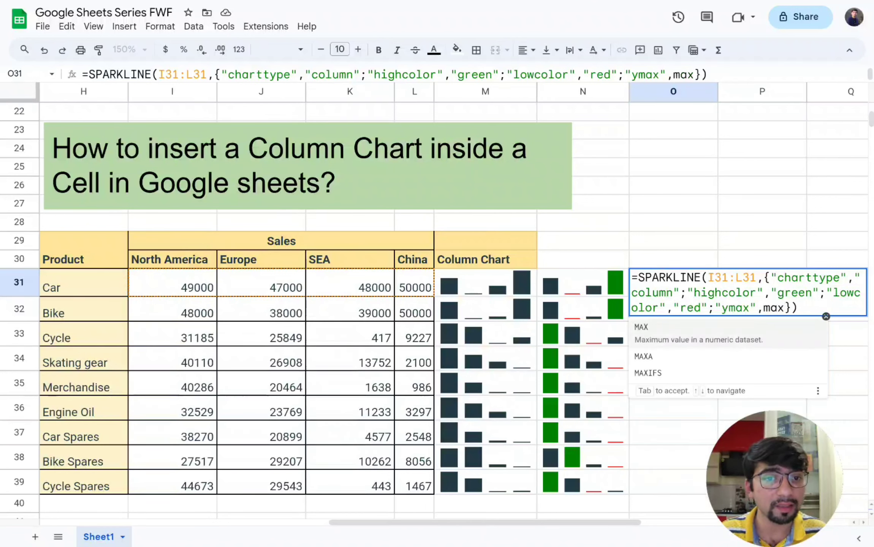
pyautogui.press('Tab')
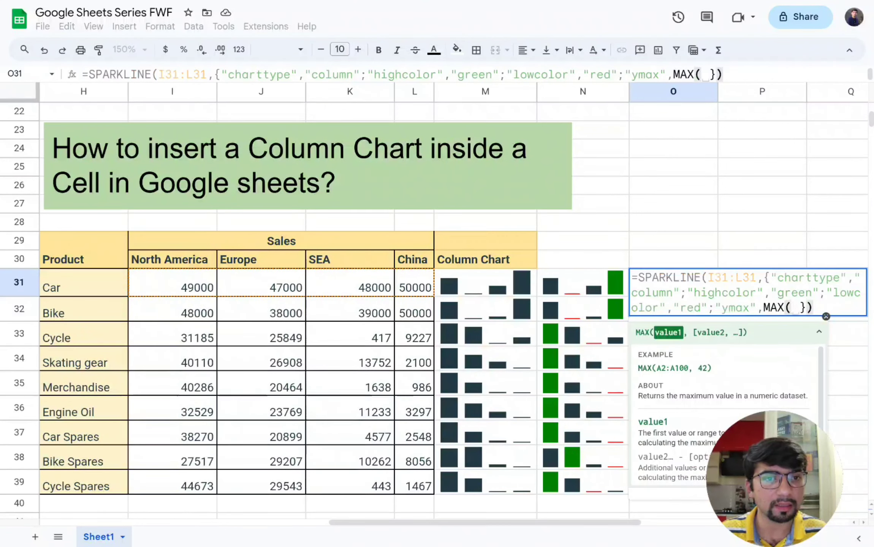
# Give the MAX function in O31 the sales range I31:L39, close its parenthesis and commit the formula
pyautogui.press('Left')
pyautogui.press('Left')
pyautogui.press('Left')
pyautogui.press('Left')
pyautogui.press('Left')
pyautogui.press('Left')
pyautogui.hotkey('shift', 'Right')
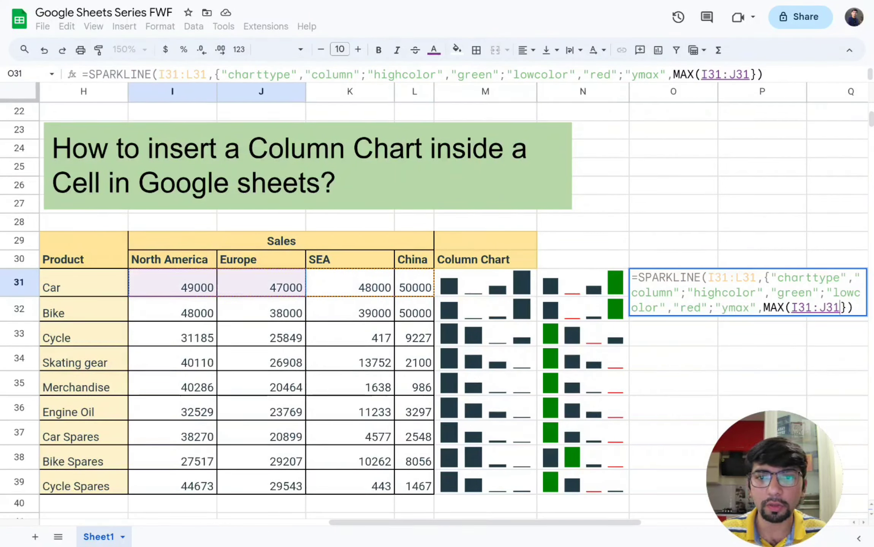
pyautogui.hotkey('shift', 'Right')
pyautogui.hotkey('shift', 'Right')
pyautogui.hotkey('shift', 'Down')
pyautogui.hotkey('shift', 'Down')
pyautogui.hotkey('shift', 'Down')
pyautogui.hotkey('shift', 'Down')
pyautogui.hotkey('shift', 'Down')
pyautogui.hotkey('shift', 'Down')
pyautogui.hotkey('shift', 'Down')
pyautogui.hotkey('shift', 'Down')
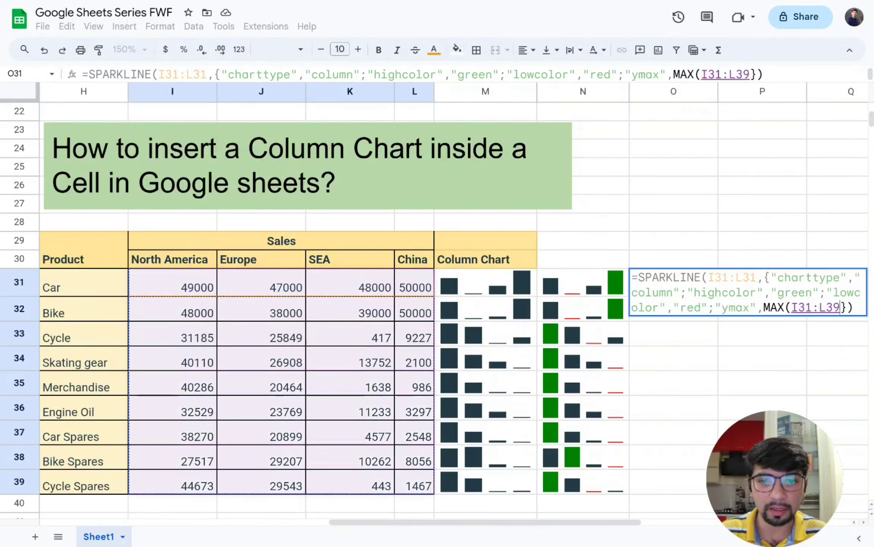
pyautogui.write(')')
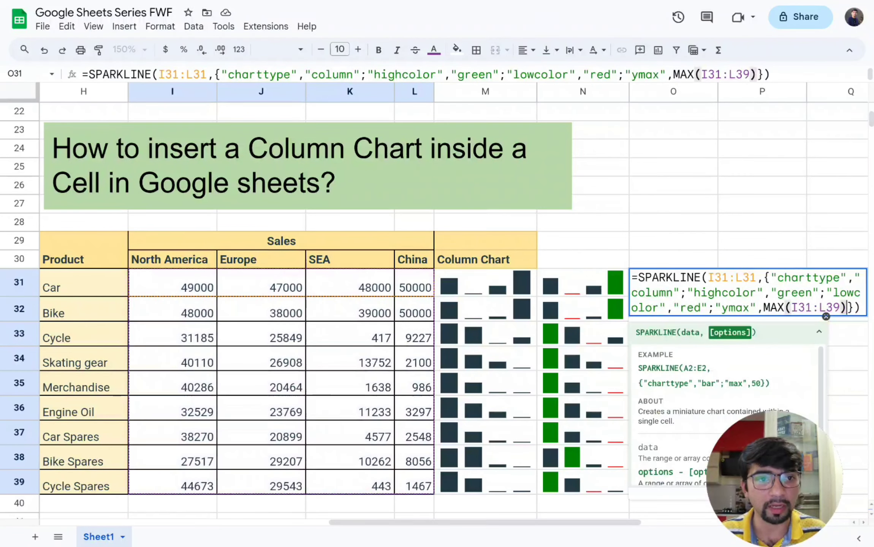
pyautogui.press('Return')
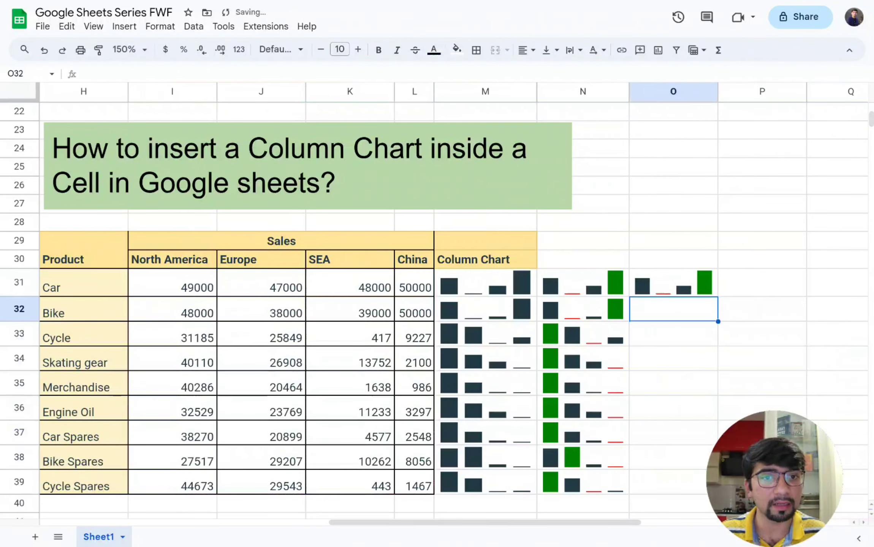
# Append a "ymin" option after the MAX(I31:L39) entry in the O31 sparkline formula
pyautogui.press('Up')
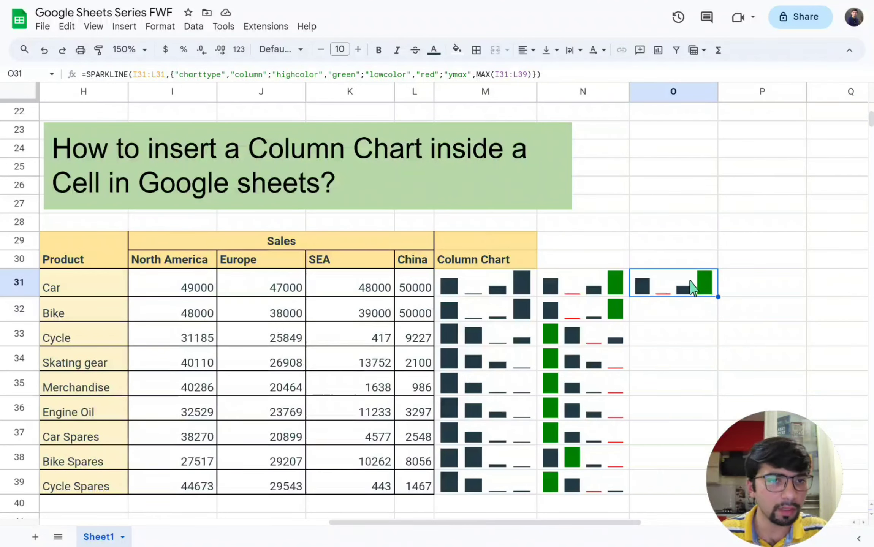
pyautogui.doubleClick(693, 288)
pyautogui.click(846, 307)
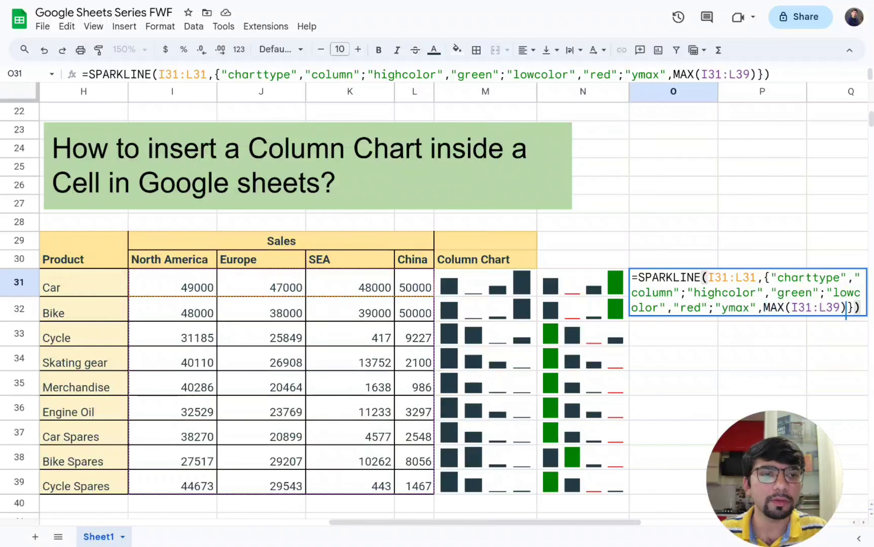
pyautogui.click(853, 309)
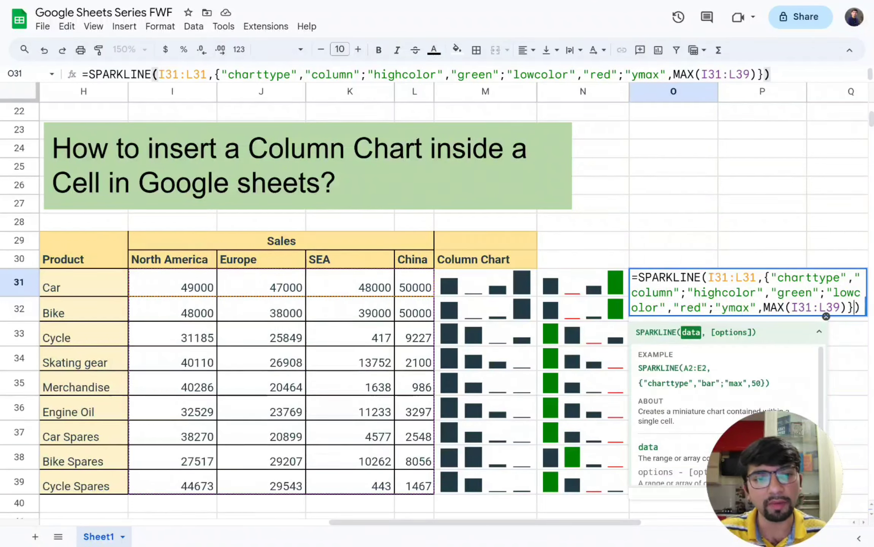
pyautogui.press('Left')
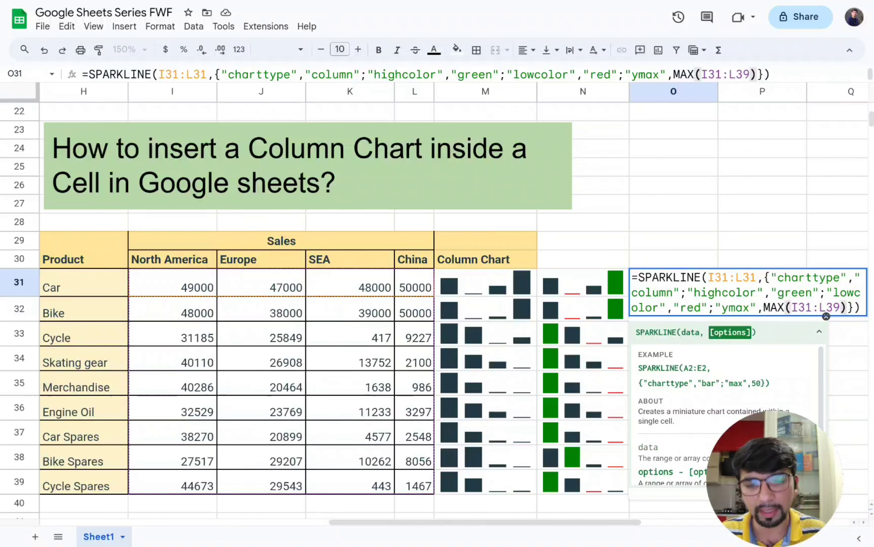
pyautogui.write(';"y')
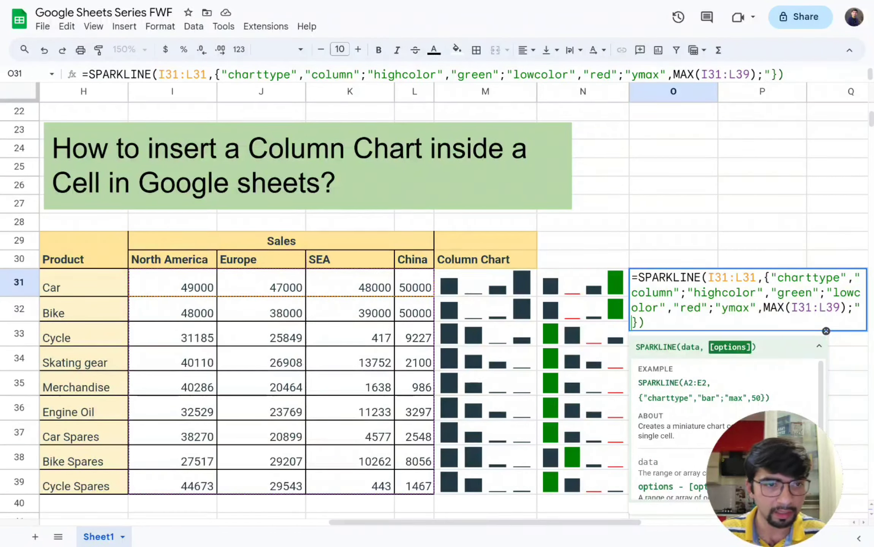
pyautogui.write('min')
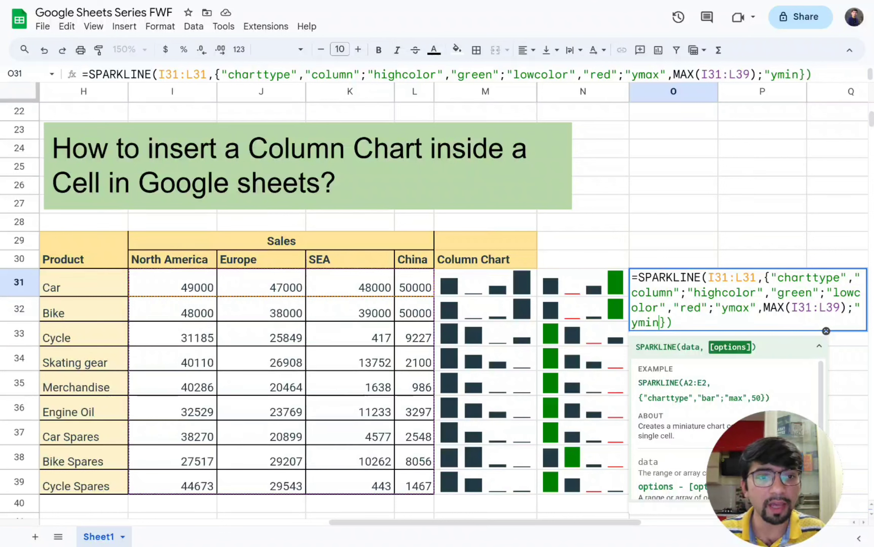
pyautogui.write('","')
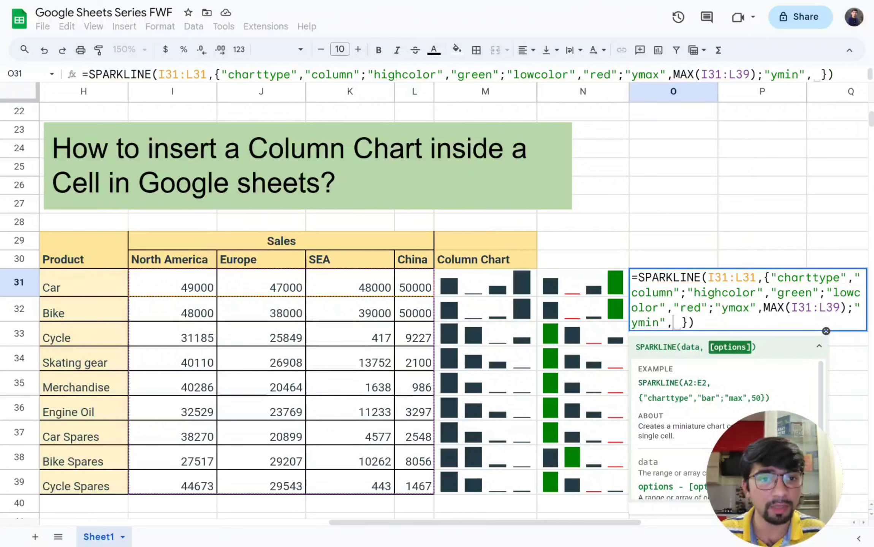
# Set the ymin value in the O31 formula to 40000 as an unquoted number and commit it
pyautogui.write('4000')
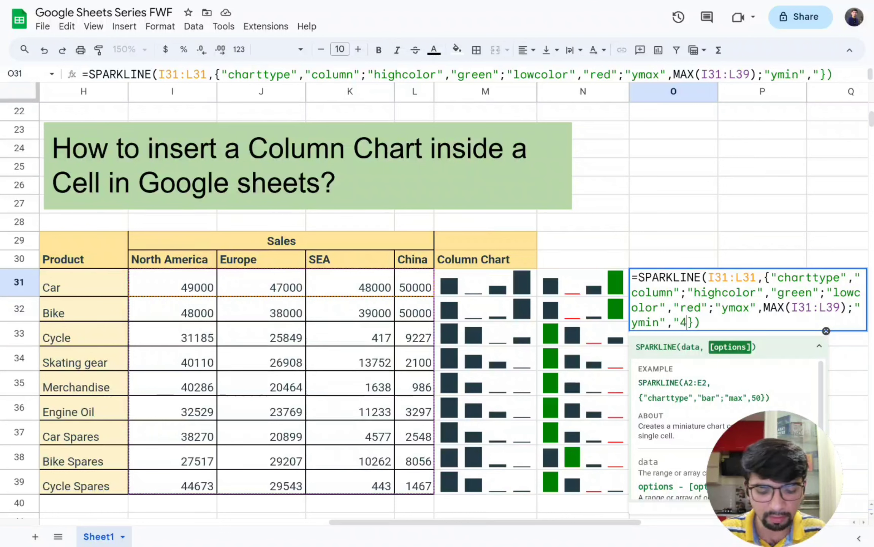
pyautogui.press('BackSpace')
pyautogui.press('BackSpace')
pyautogui.press('BackSpace')
pyautogui.press('BackSpace')
pyautogui.press('BackSpace')
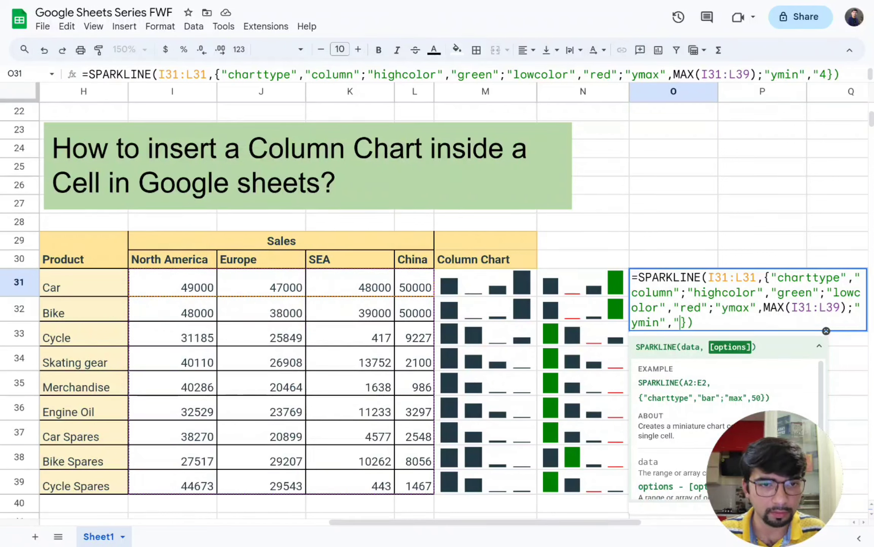
pyautogui.write('40000')
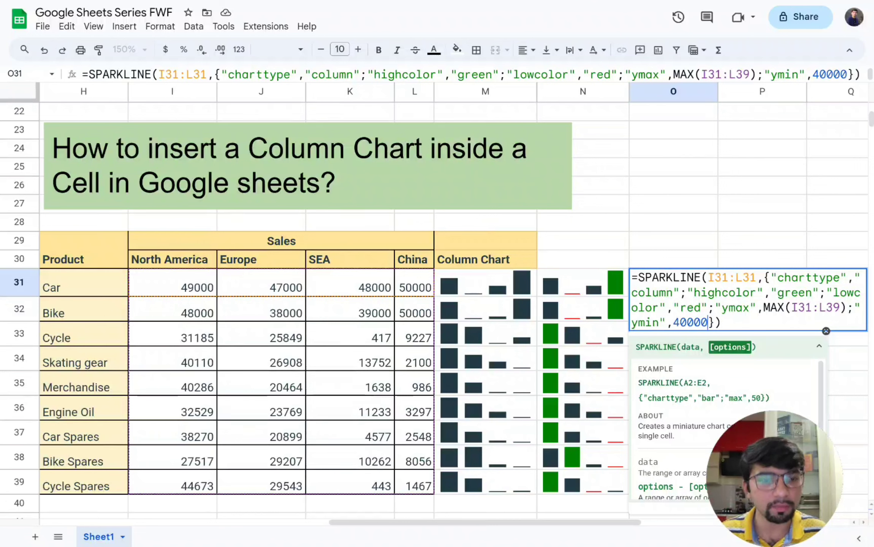
pyautogui.press('Return')
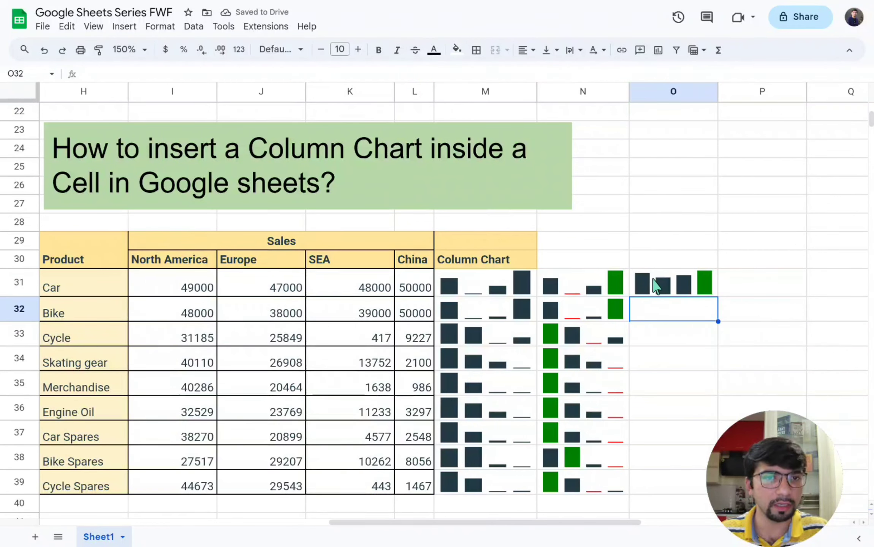
# Compare the sparkline in N31 with the one in O31 and review the O31 formula's ymax and ymin options
pyautogui.click(582, 292)
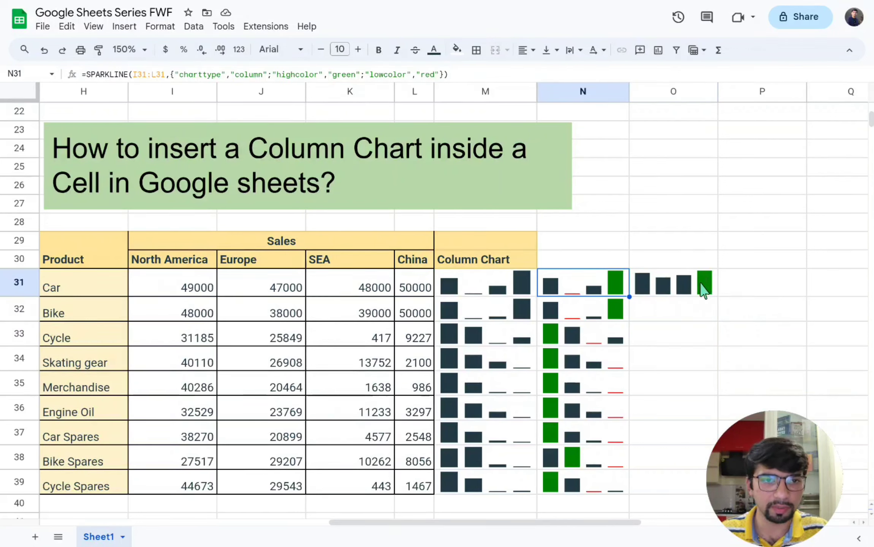
pyautogui.click(699, 293)
pyautogui.doubleClick(699, 293)
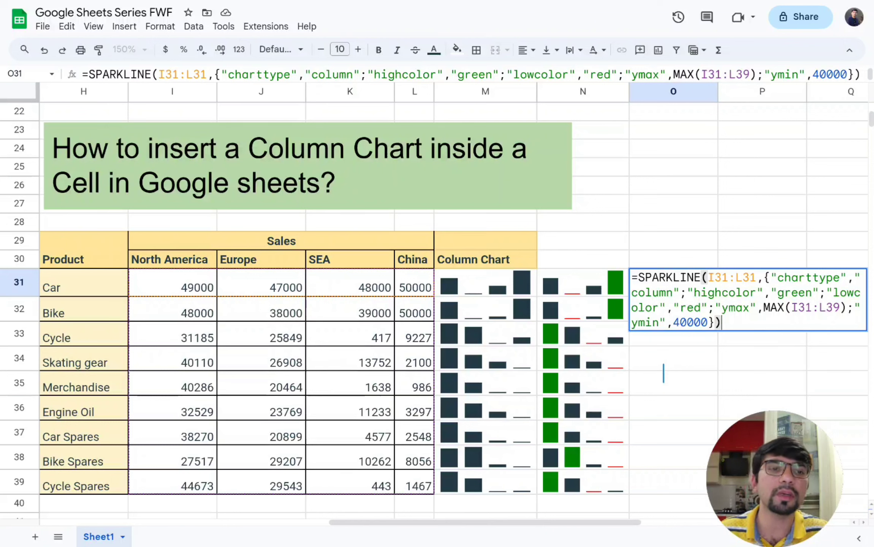
pyautogui.click(677, 377)
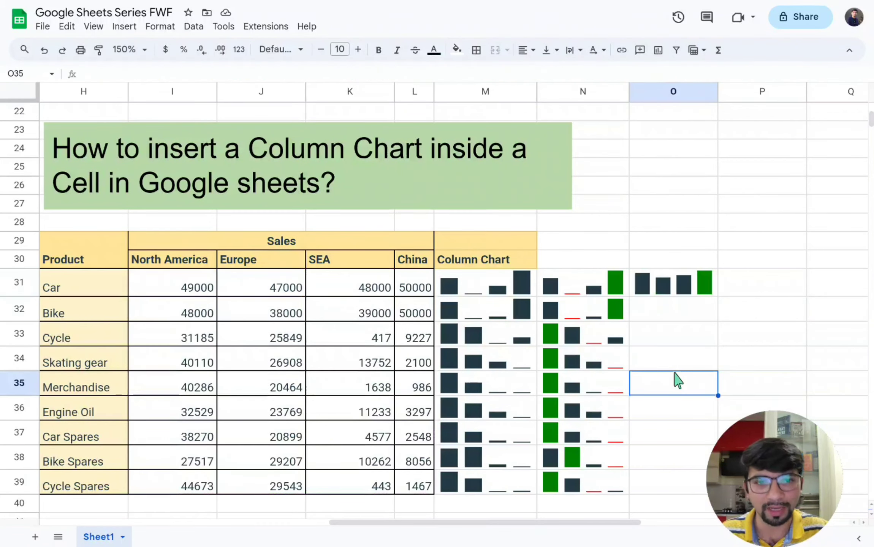